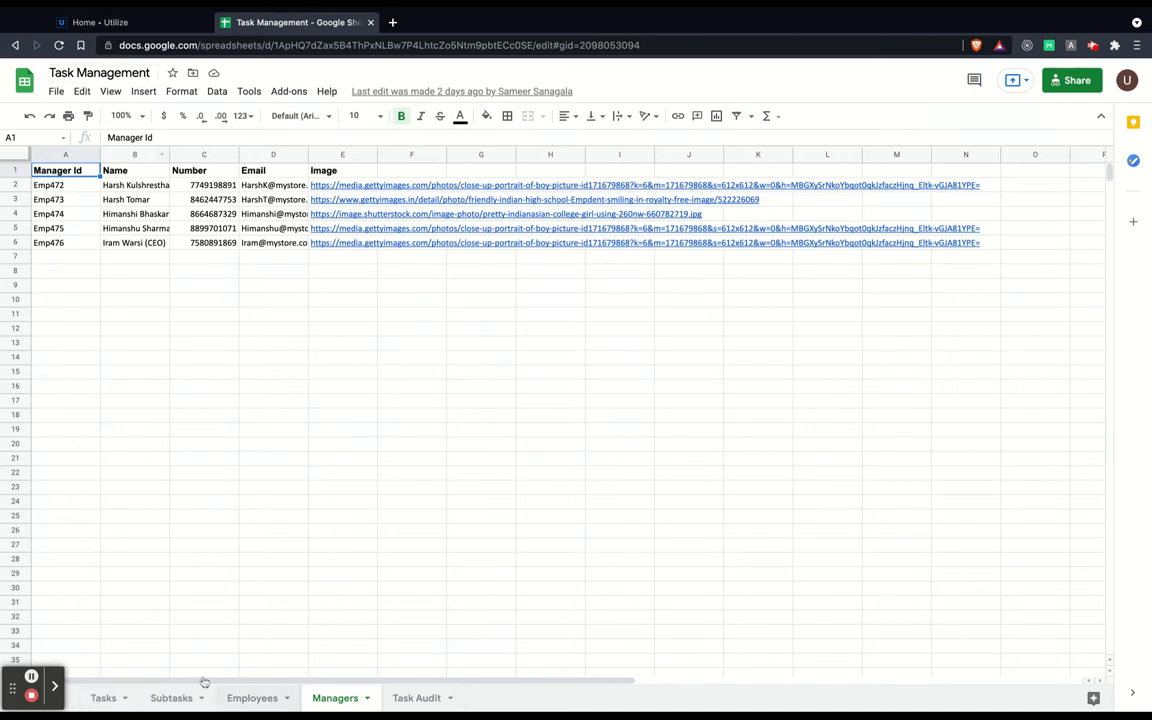
# Look over the Employees and Managers sheets of Task Management, ending on the Employees sheet.
pyautogui.click(258, 698)
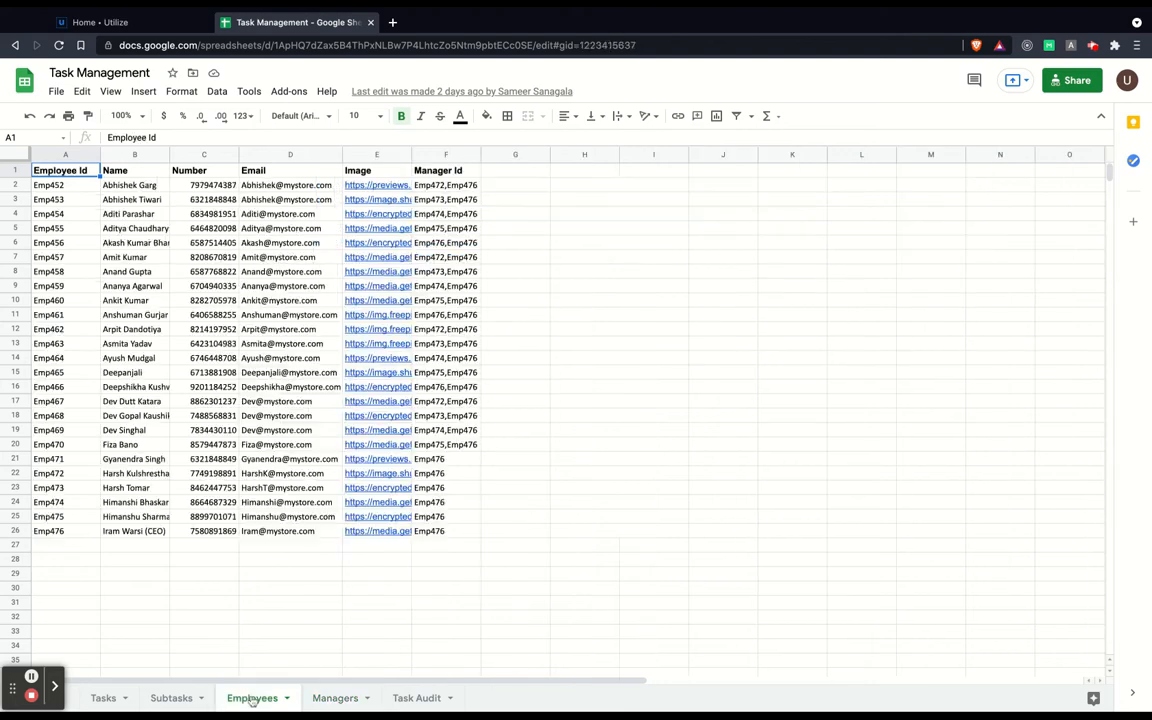
pyautogui.click(338, 698)
pyautogui.click(250, 698)
# Switch to the Utilize My Apps page and start a new app via + Create New App.
pyautogui.click(114, 24)
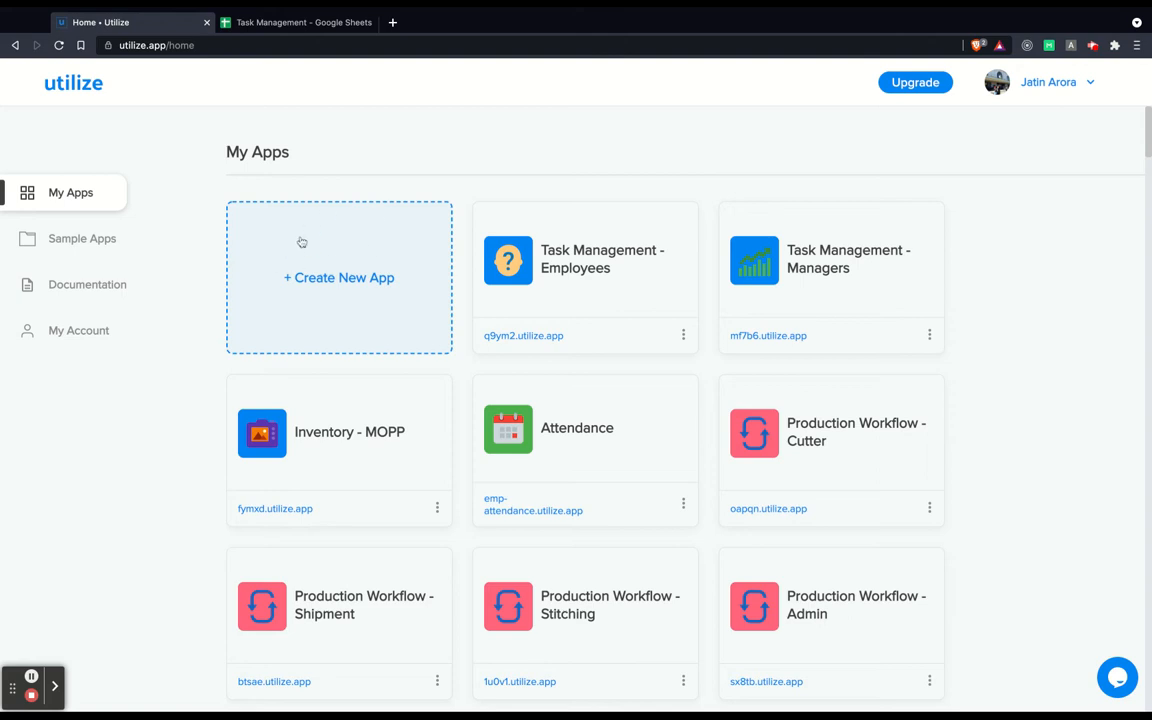
pyautogui.click(346, 280)
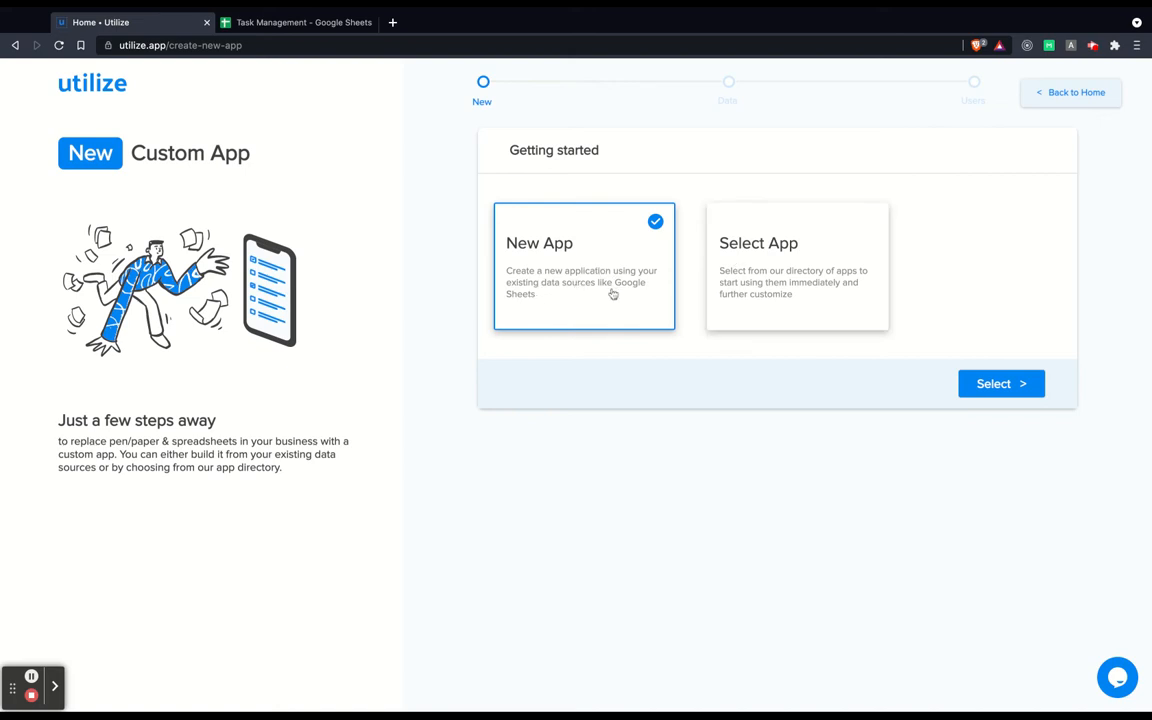
# Glance at the ready-made apps, then choose New App and continue to the Data step.
pyautogui.click(787, 281)
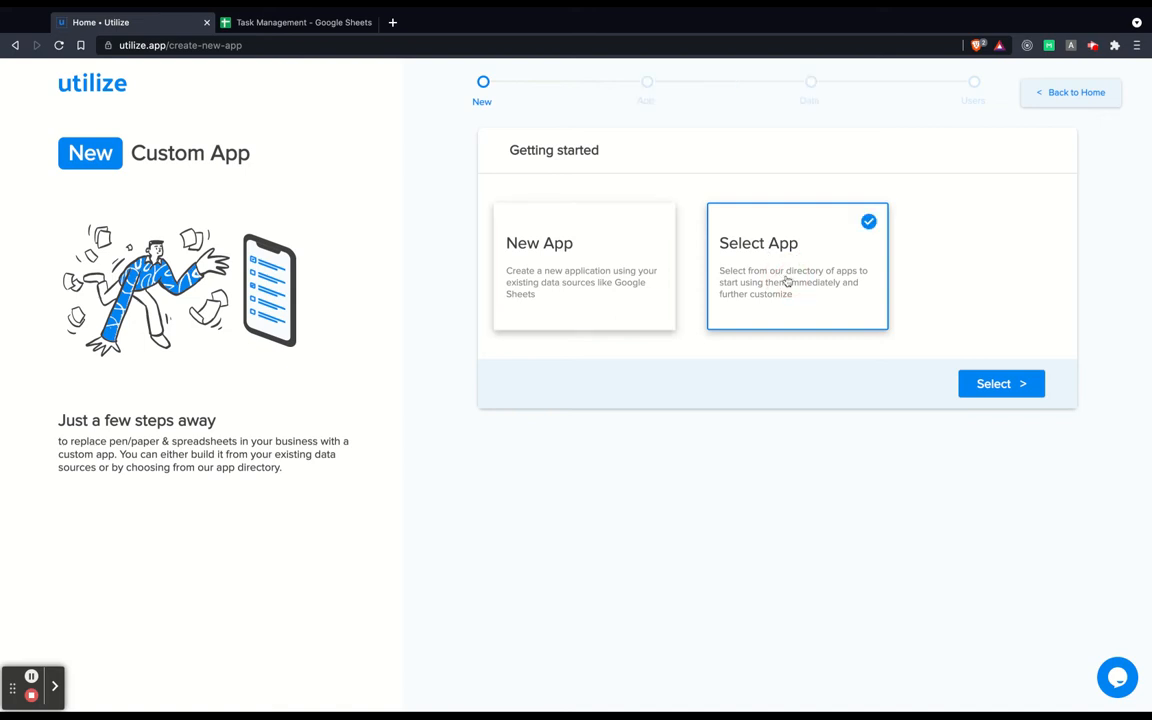
pyautogui.click(1003, 384)
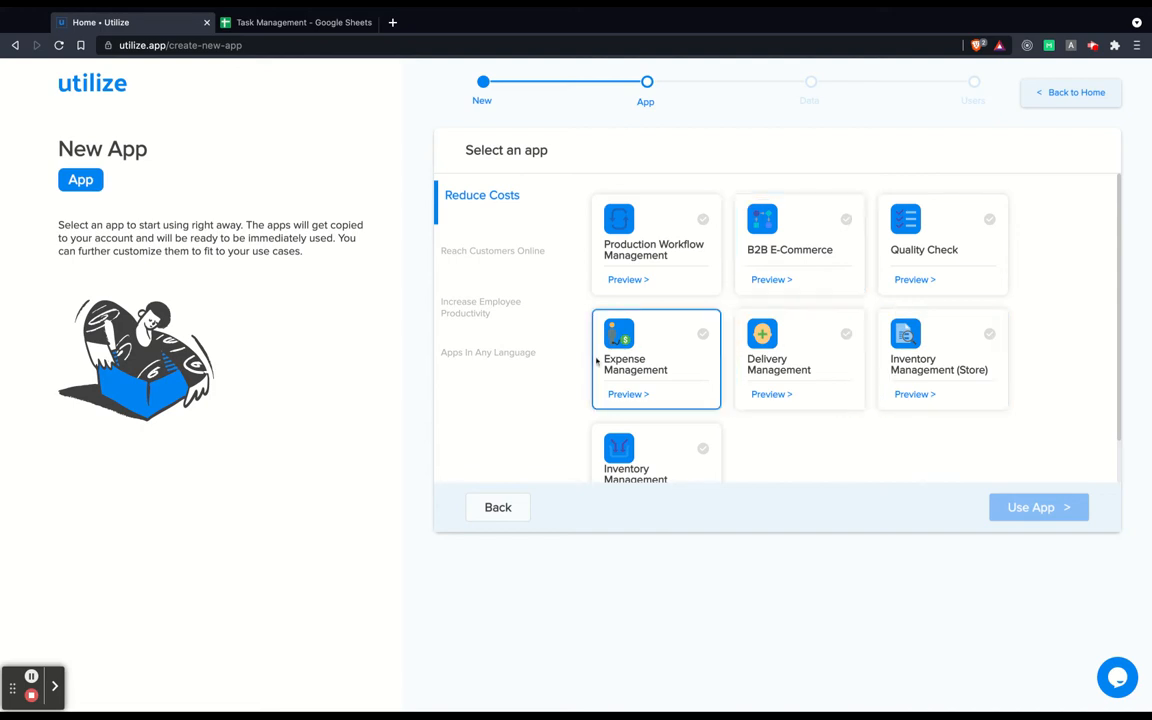
pyautogui.click(510, 511)
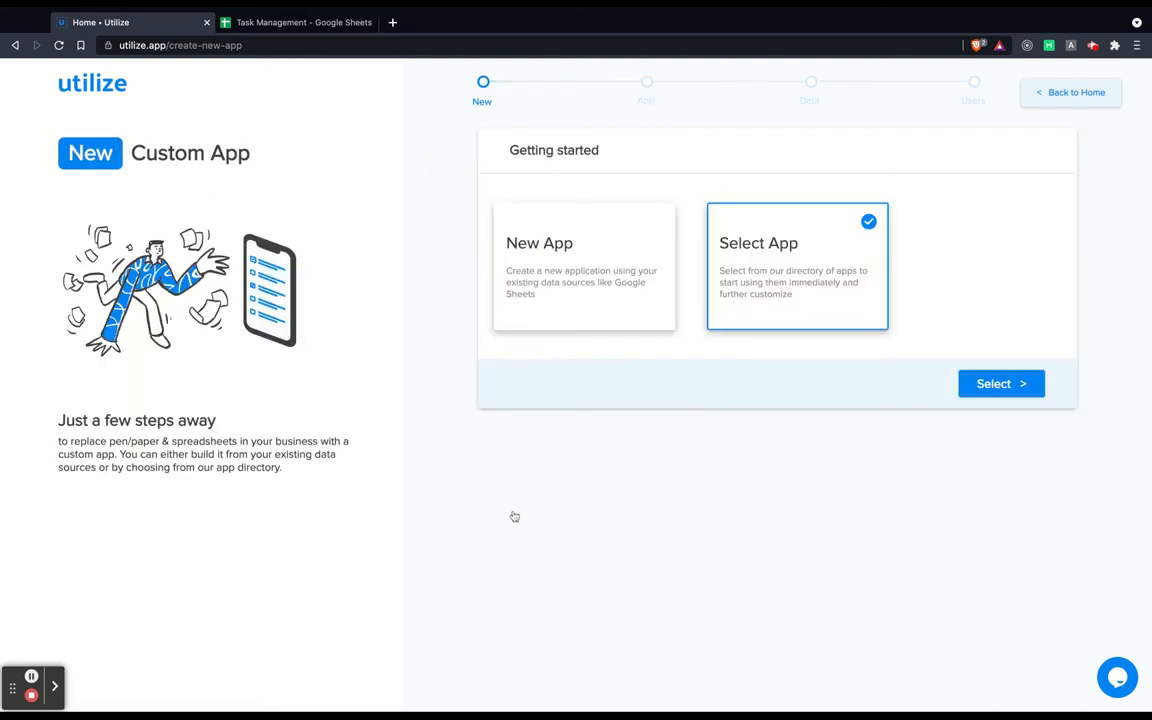
pyautogui.click(592, 302)
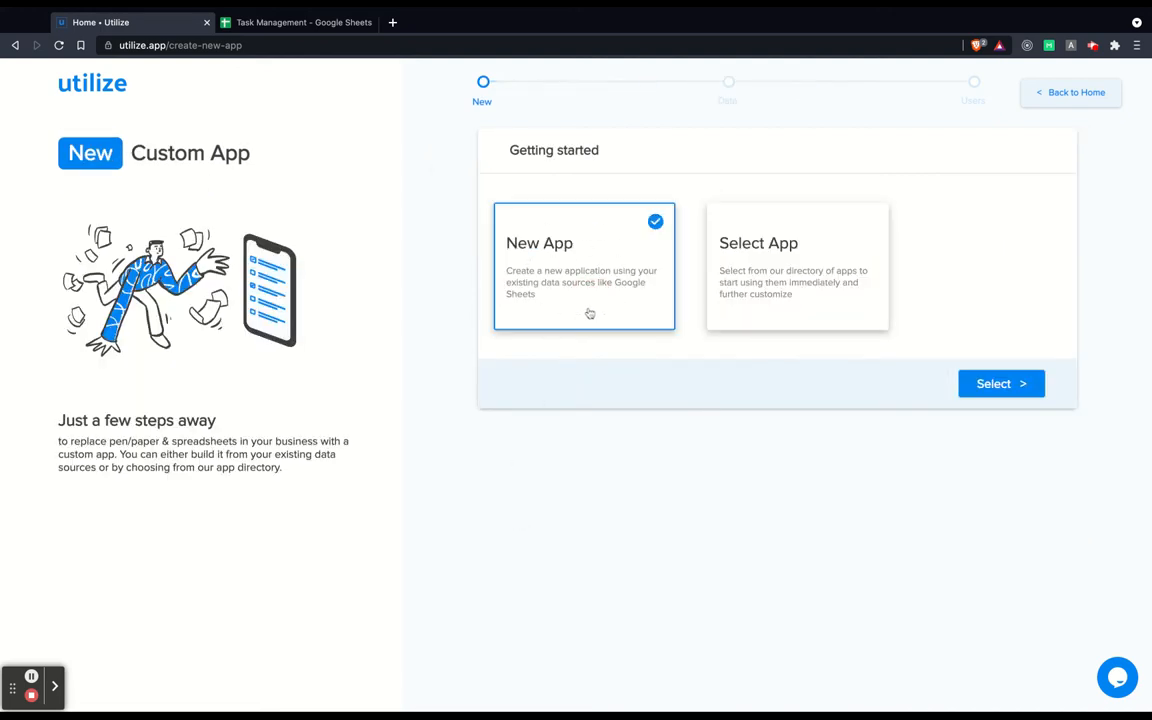
pyautogui.click(999, 390)
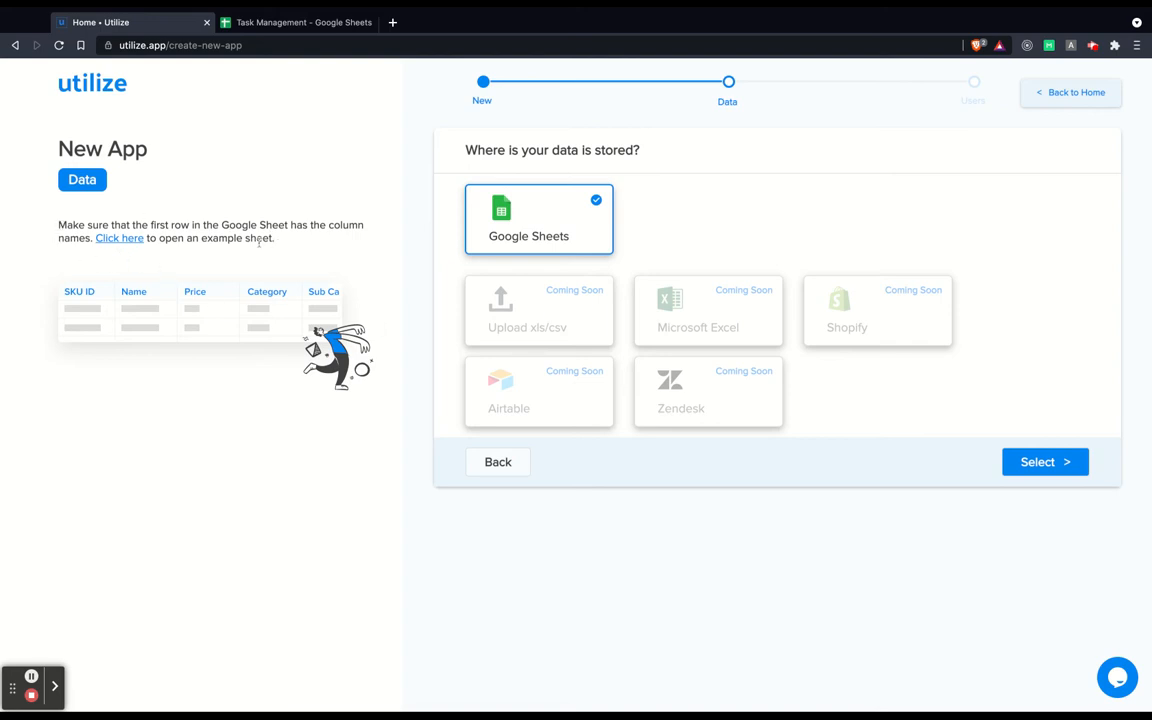
# Read the first-row column-names note and proceed with Google Sheets to the Select a file picker.
pyautogui.moveTo(126, 225); pyautogui.dragTo(83, 238)
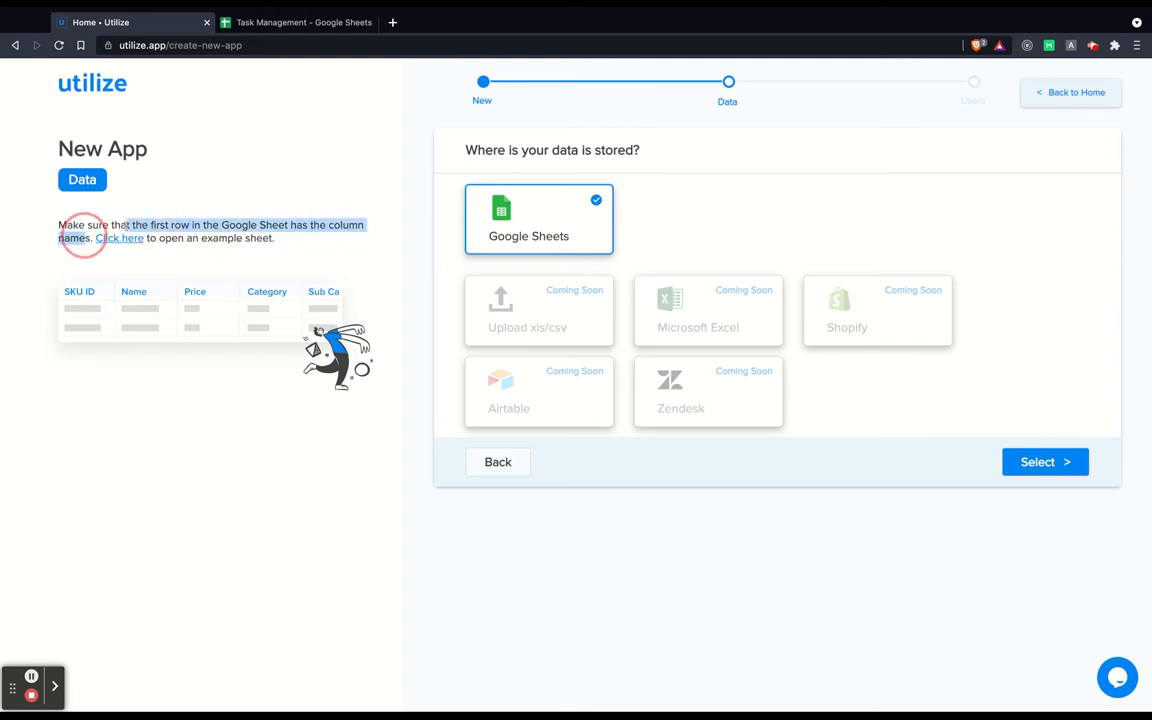
pyautogui.click(218, 228)
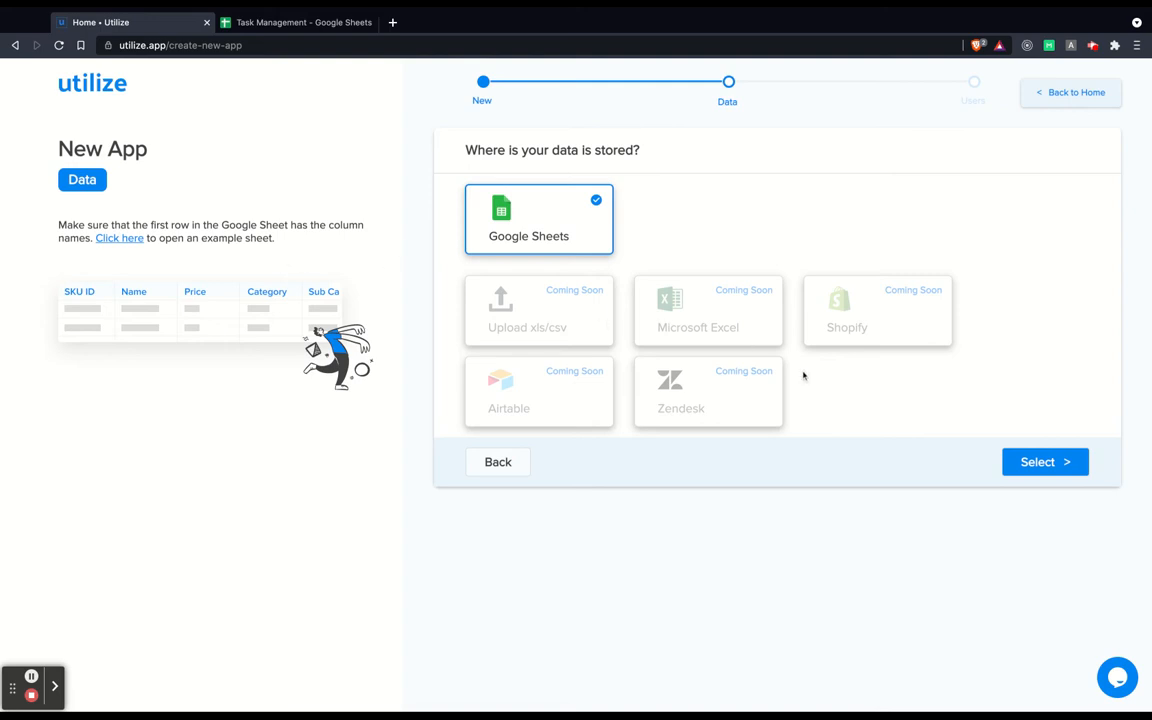
pyautogui.click(1070, 466)
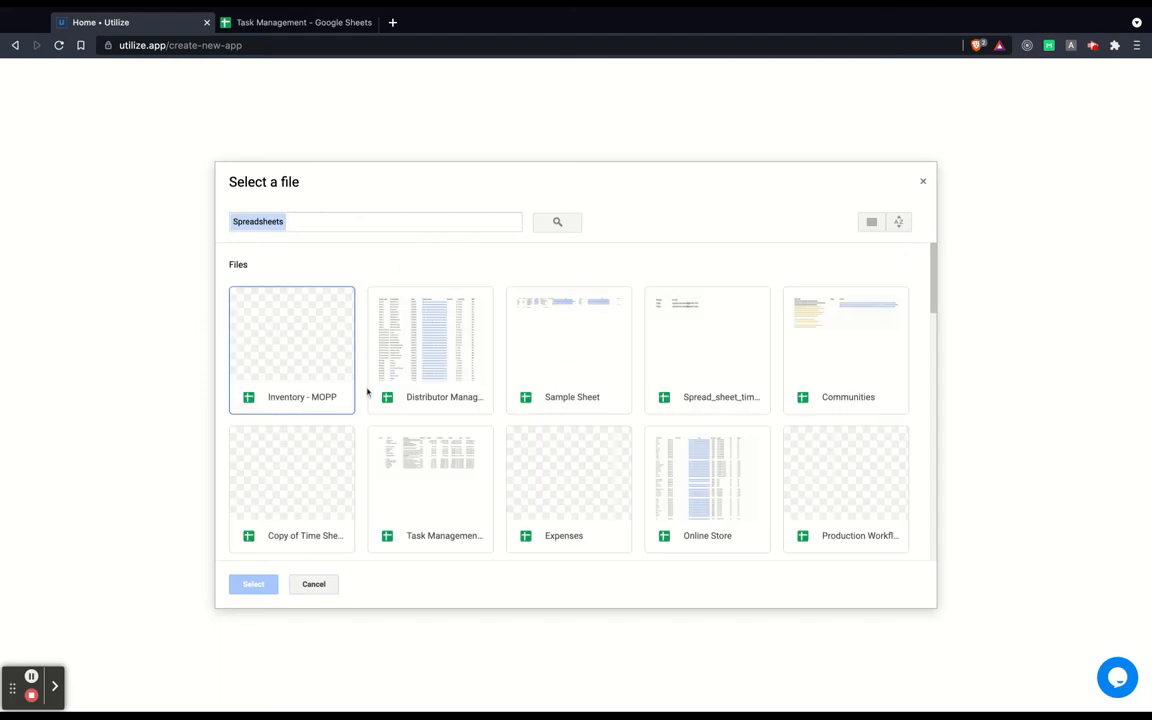
# Pick the Task Management spreadsheet and check its Created at, Completed at and Deadline columns.
pyautogui.doubleClick(432, 537)
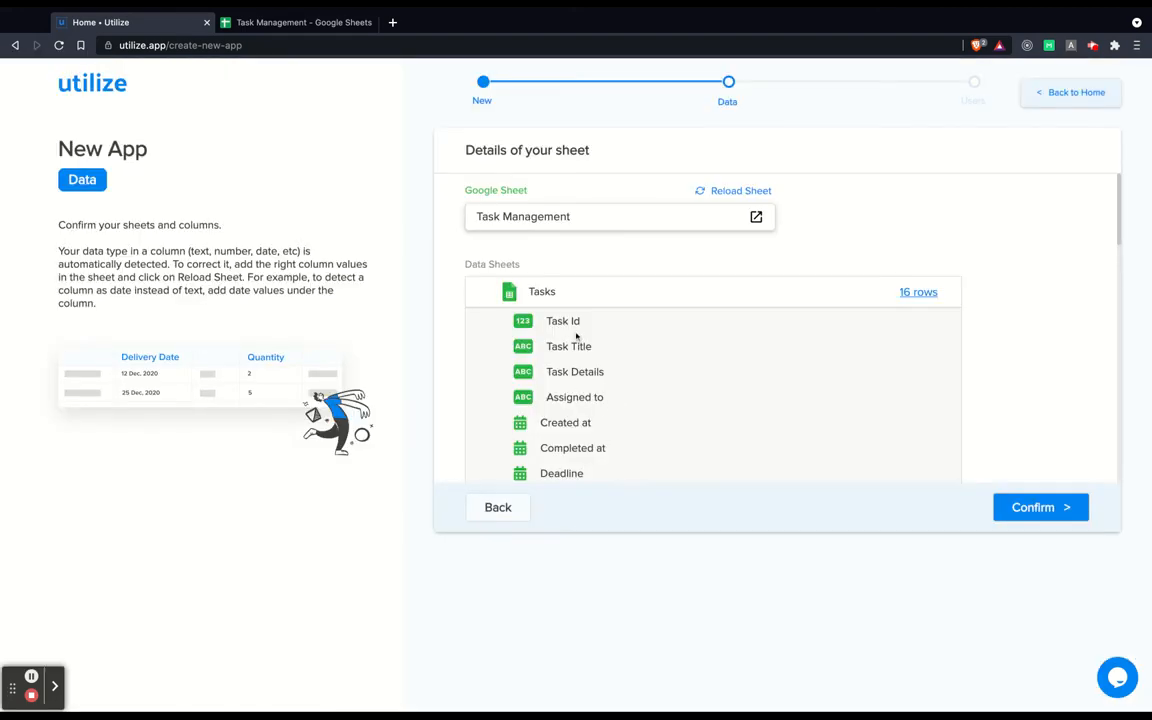
pyautogui.scroll(-1, 576, 337)
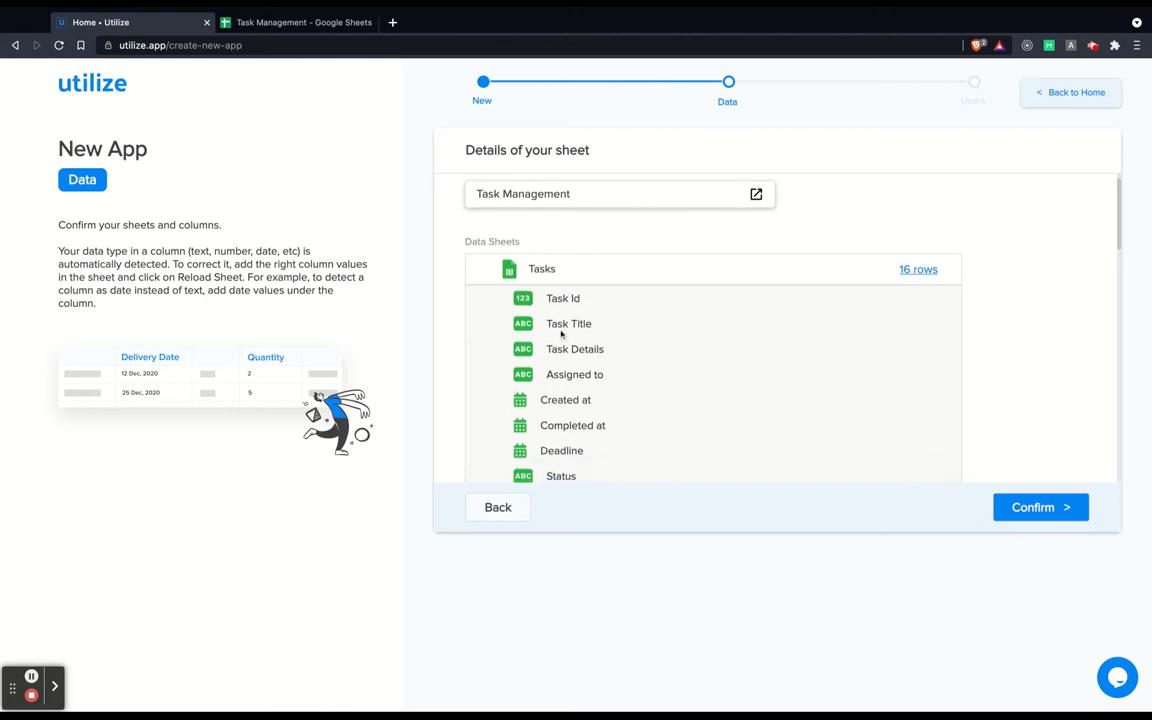
pyautogui.scroll(-2, 561, 335)
pyautogui.moveTo(540, 348); pyautogui.dragTo(602, 375)
pyautogui.moveTo(540, 397); pyautogui.dragTo(579, 400)
pyautogui.click(583, 397)
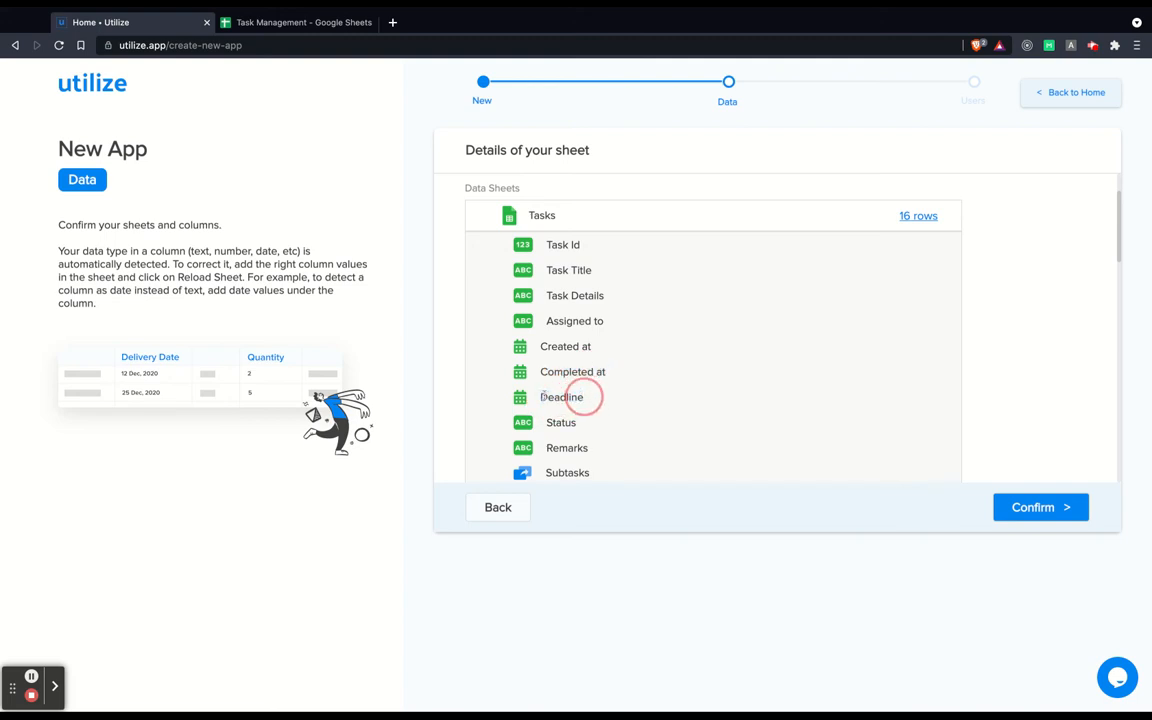
# Review the remaining detected columns, including the Managers sheet's Image column.
pyautogui.scroll(-2, 574, 351)
pyautogui.scroll(-6, 574, 351)
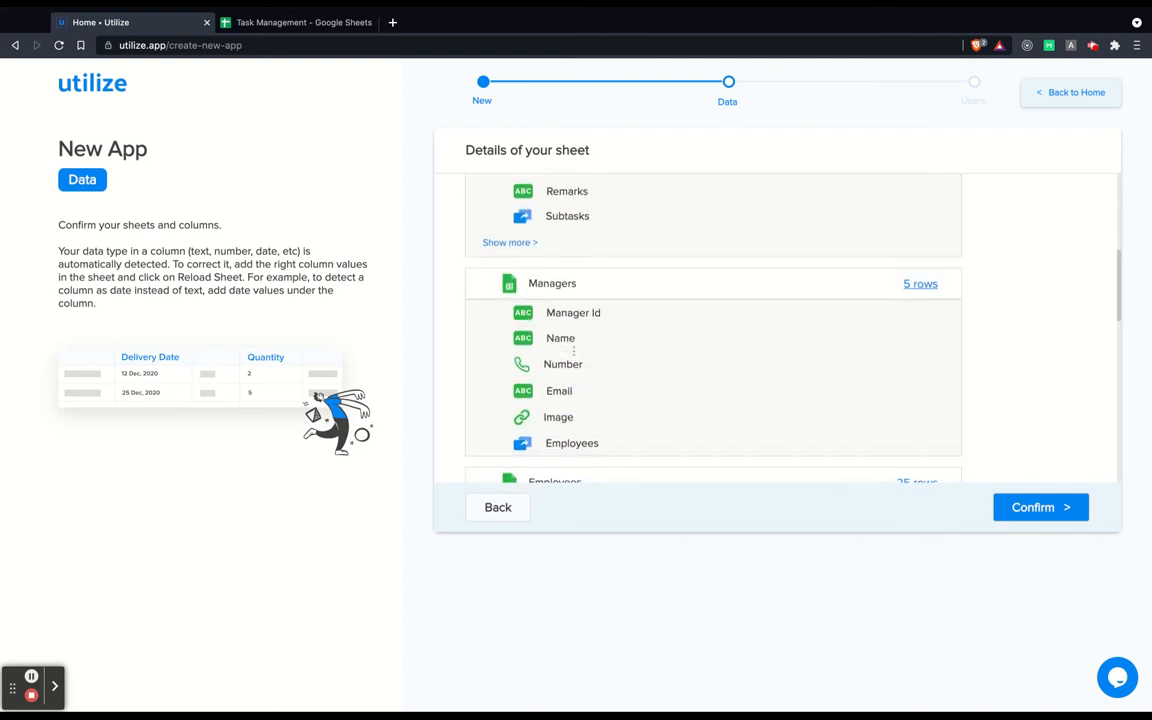
pyautogui.moveTo(543, 364); pyautogui.dragTo(584, 366)
pyautogui.moveTo(550, 421); pyautogui.dragTo(581, 417)
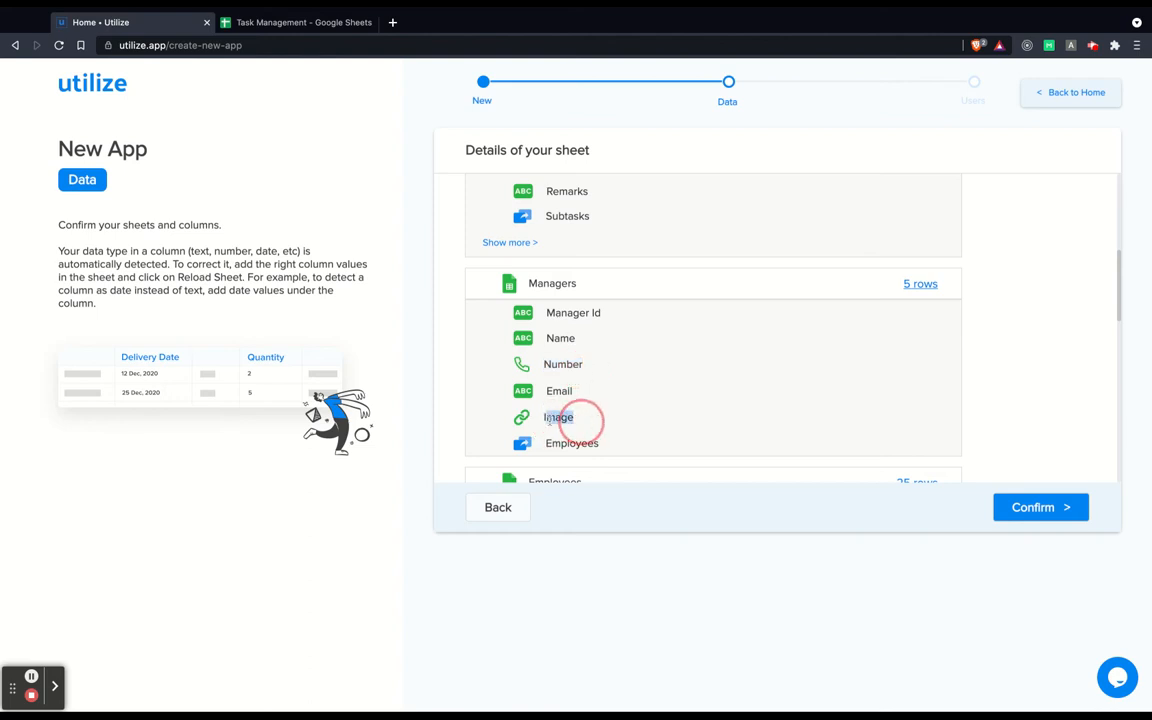
pyautogui.scroll(8, 625, 399)
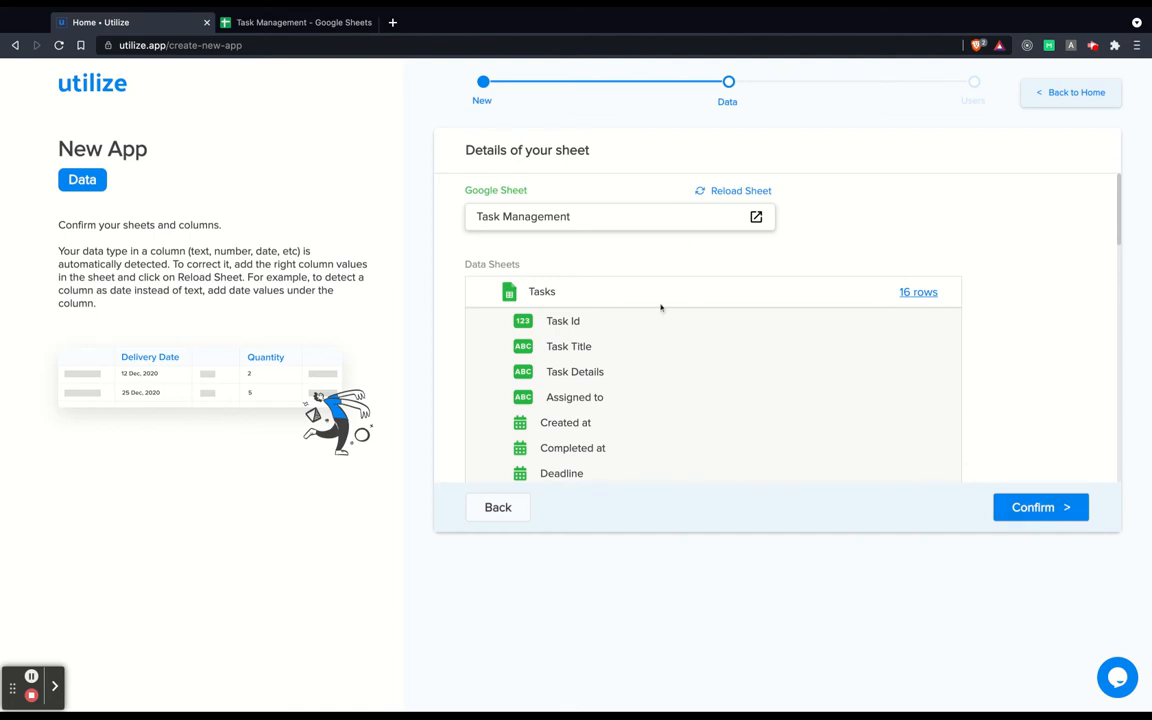
pyautogui.scroll(-2, 661, 306)
pyautogui.scroll(2, 661, 306)
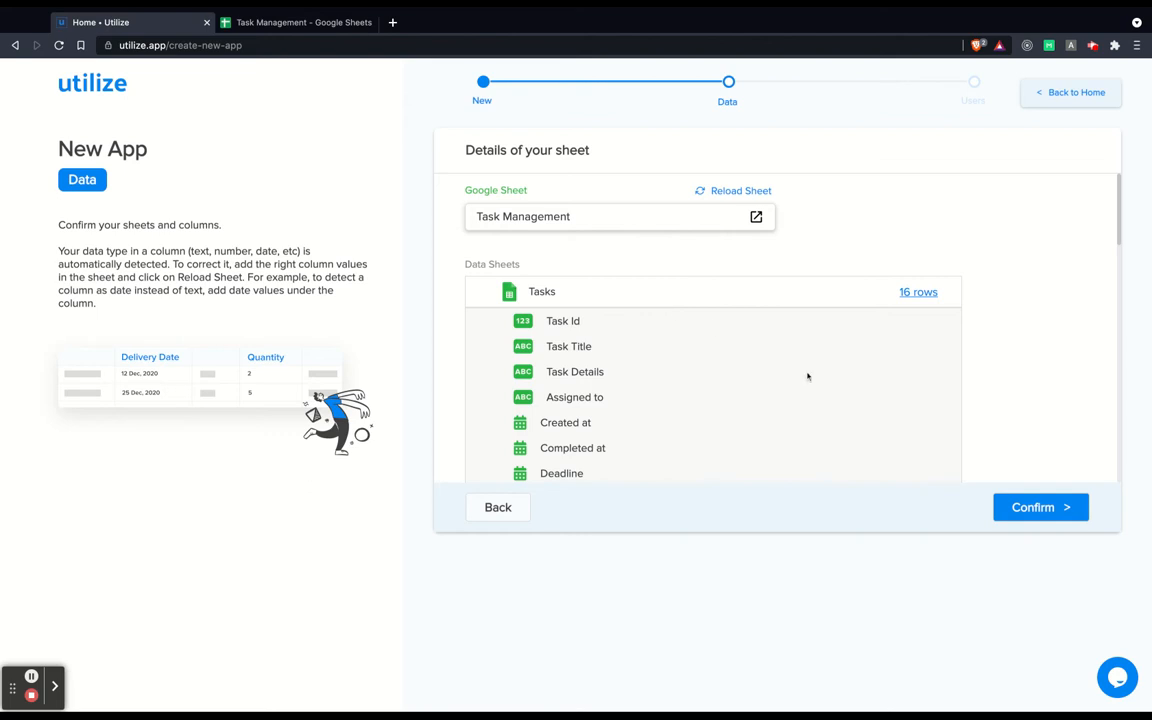
# Confirm the detected sheets and columns, then return to the Task Management spreadsheet.
pyautogui.click(1058, 507)
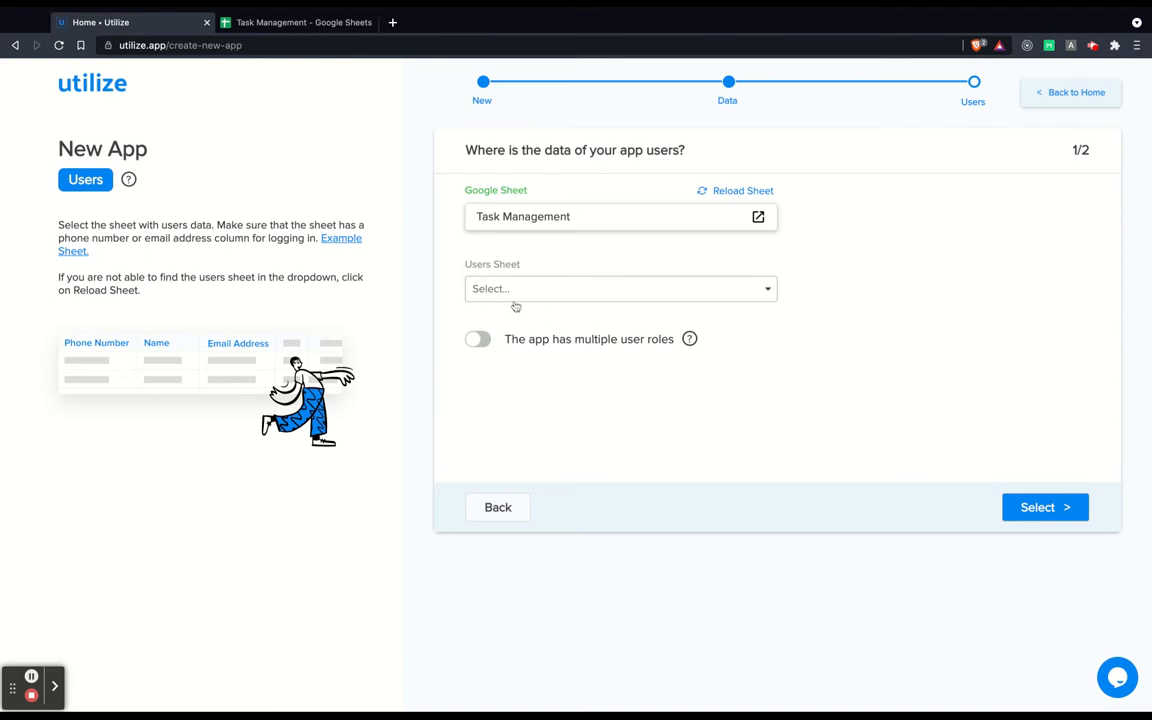
pyautogui.click(300, 23)
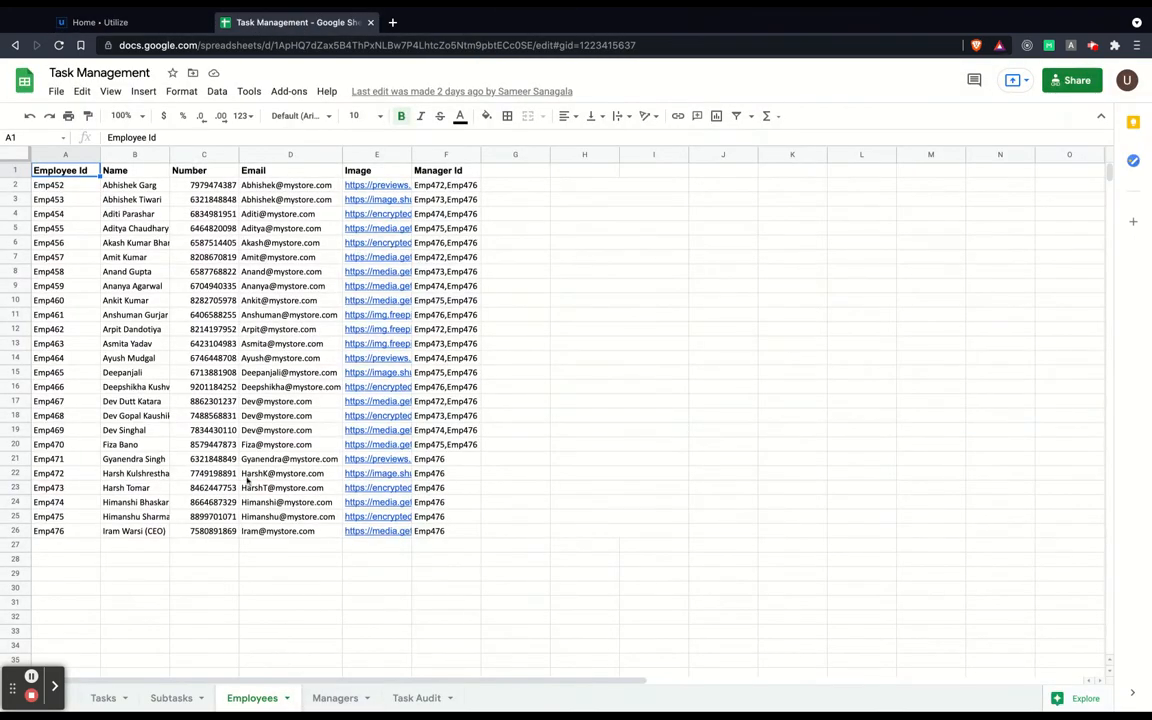
pyautogui.click(145, 22)
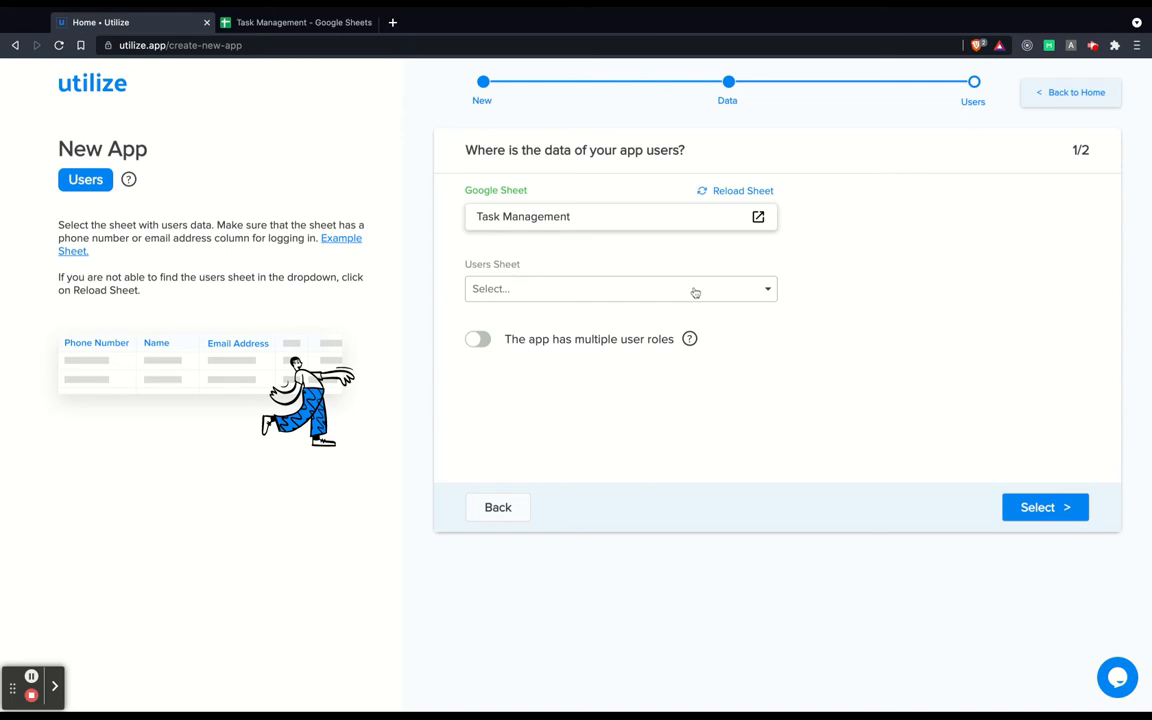
pyautogui.click(300, 22)
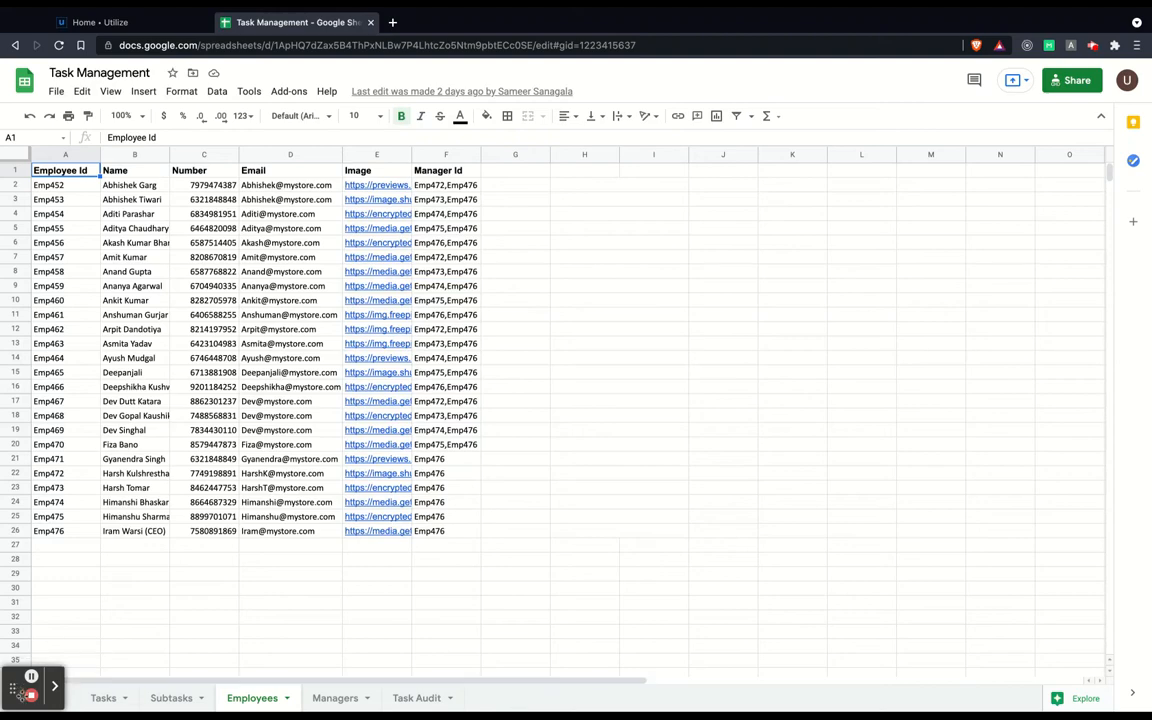
pyautogui.moveTo(5, 695); pyautogui.dragTo(146, 694)
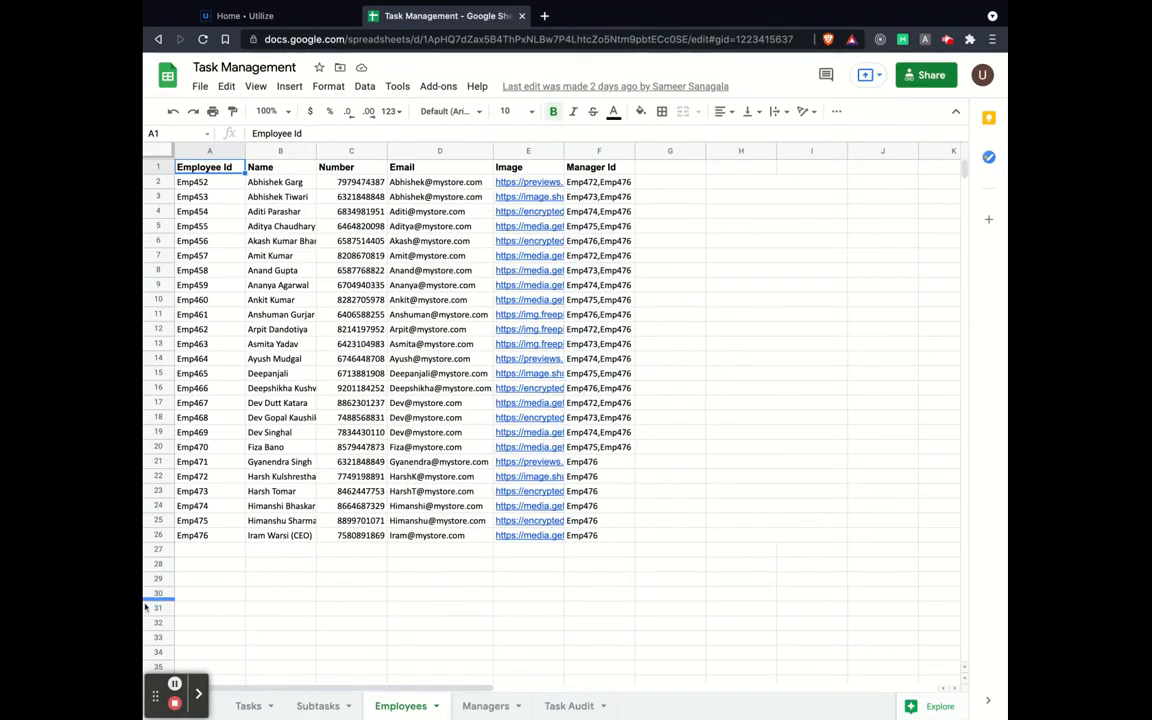
pyautogui.moveTo(144, 608); pyautogui.dragTo(1, 625)
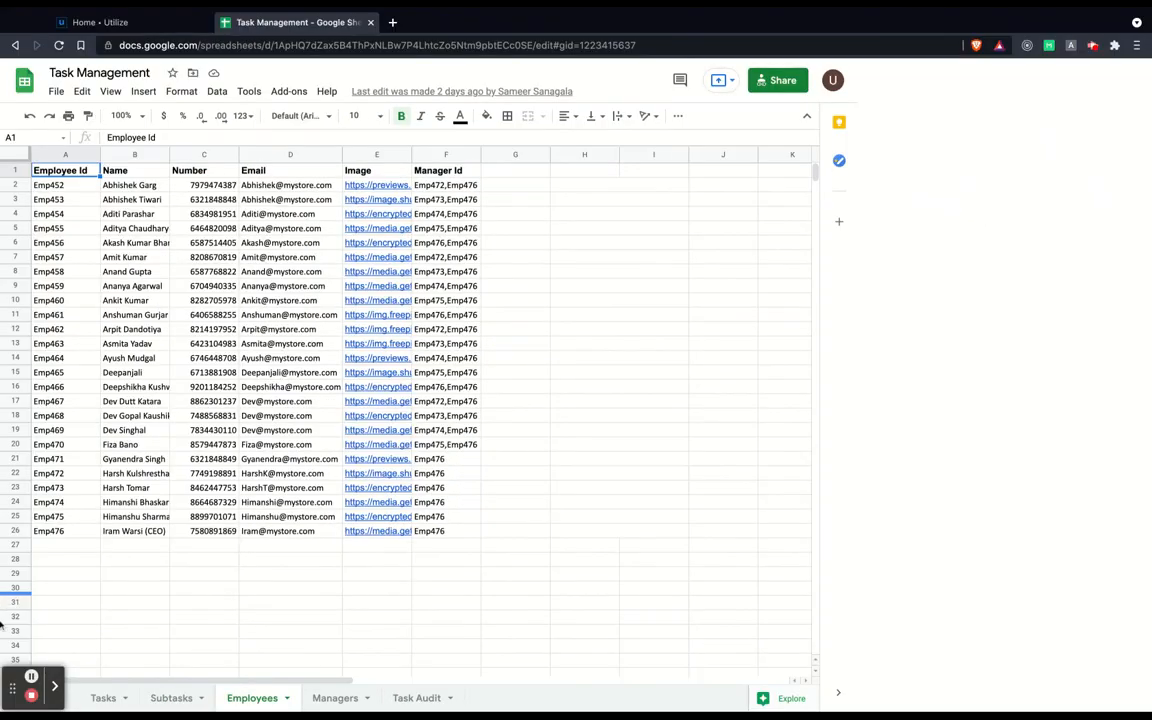
# Add a new sheet named Users with headers Name, Email and Phone number.
pyautogui.click(38, 697)
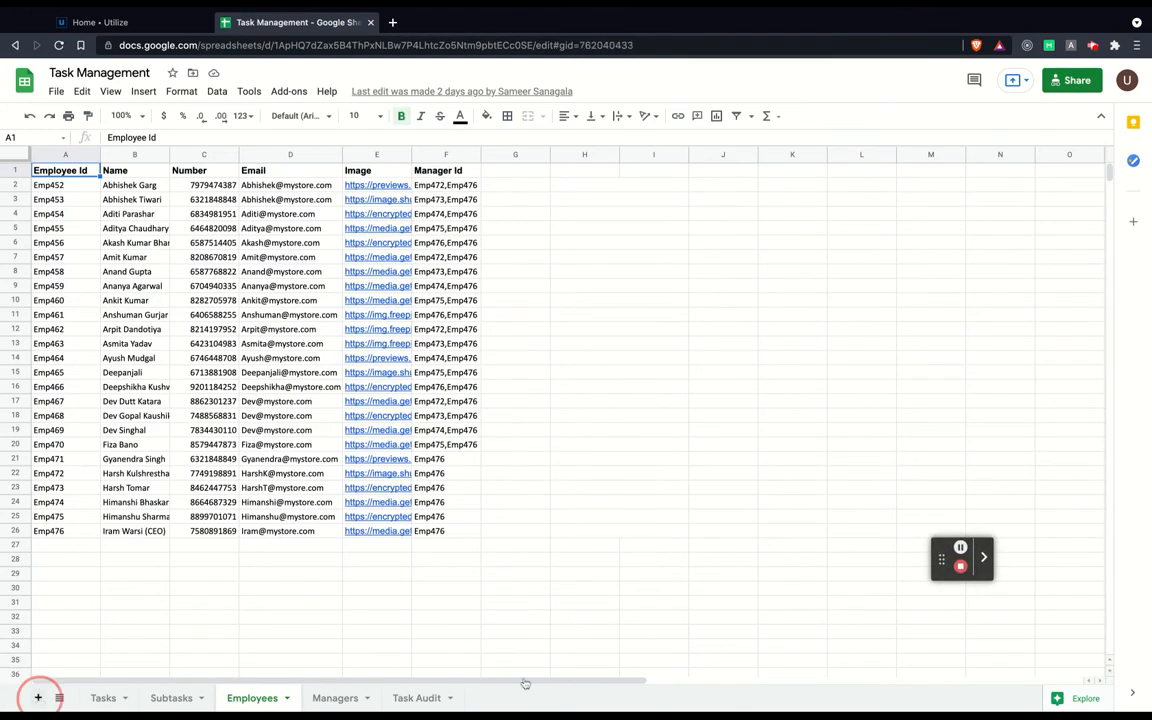
pyautogui.doubleClick(340, 697)
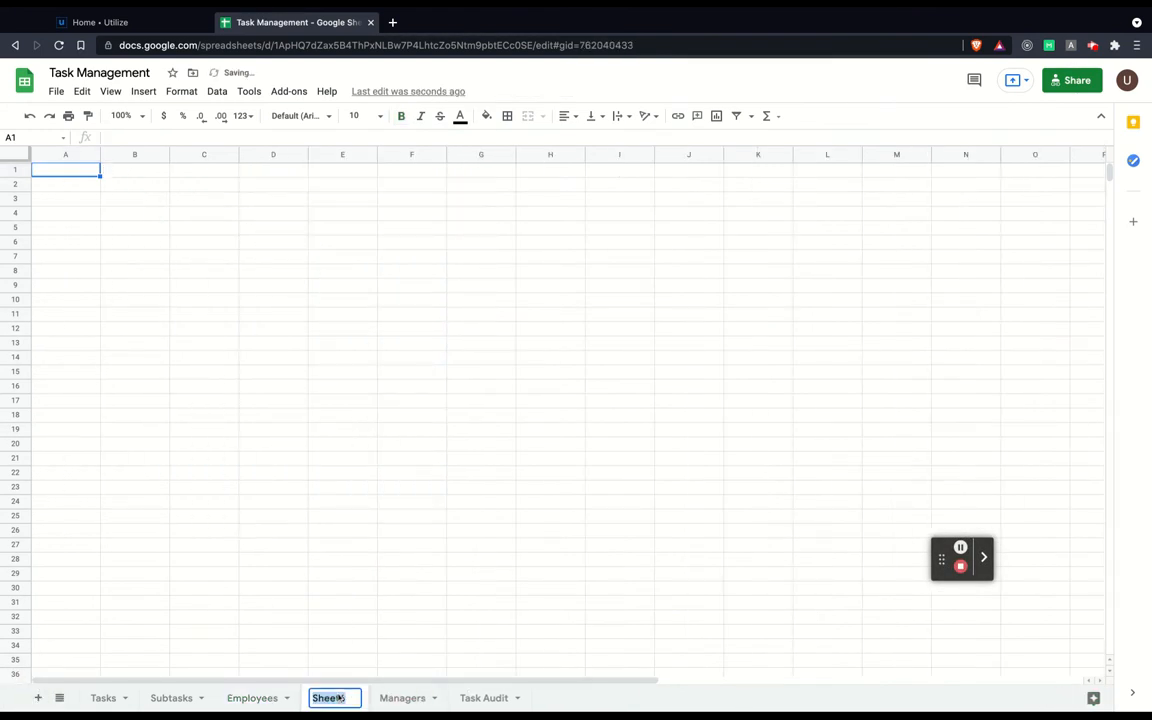
pyautogui.write('Users')
pyautogui.press('Return')
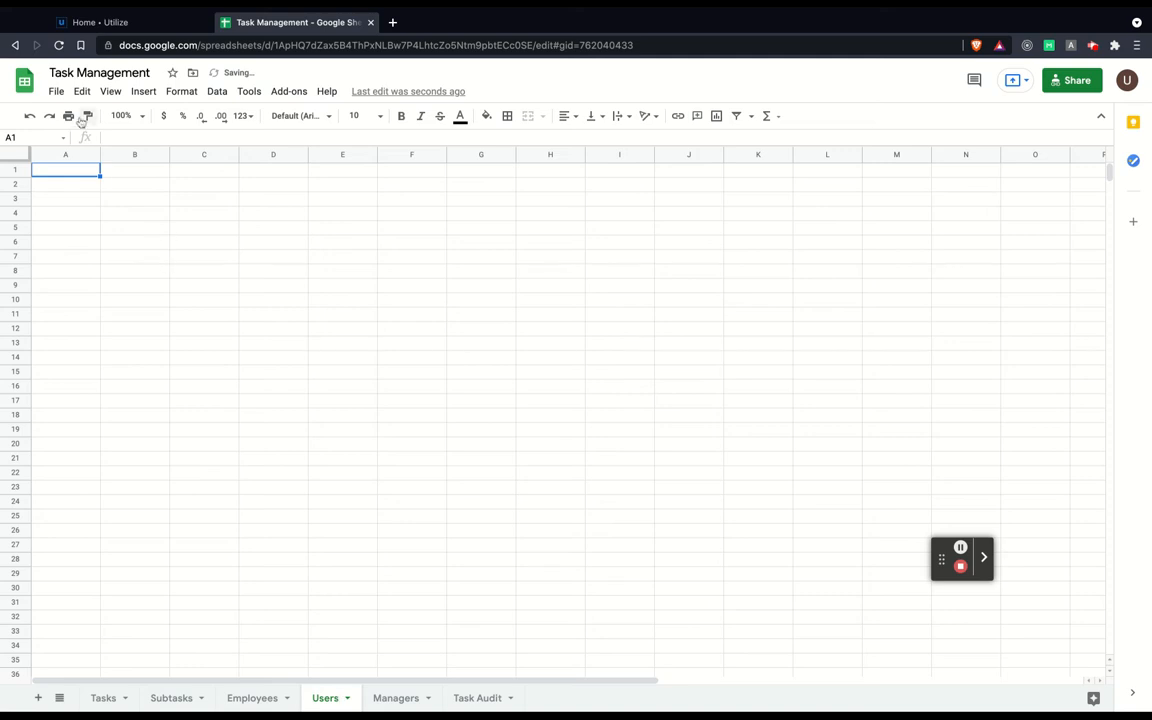
pyautogui.write('Name')
pyautogui.press('Tab')
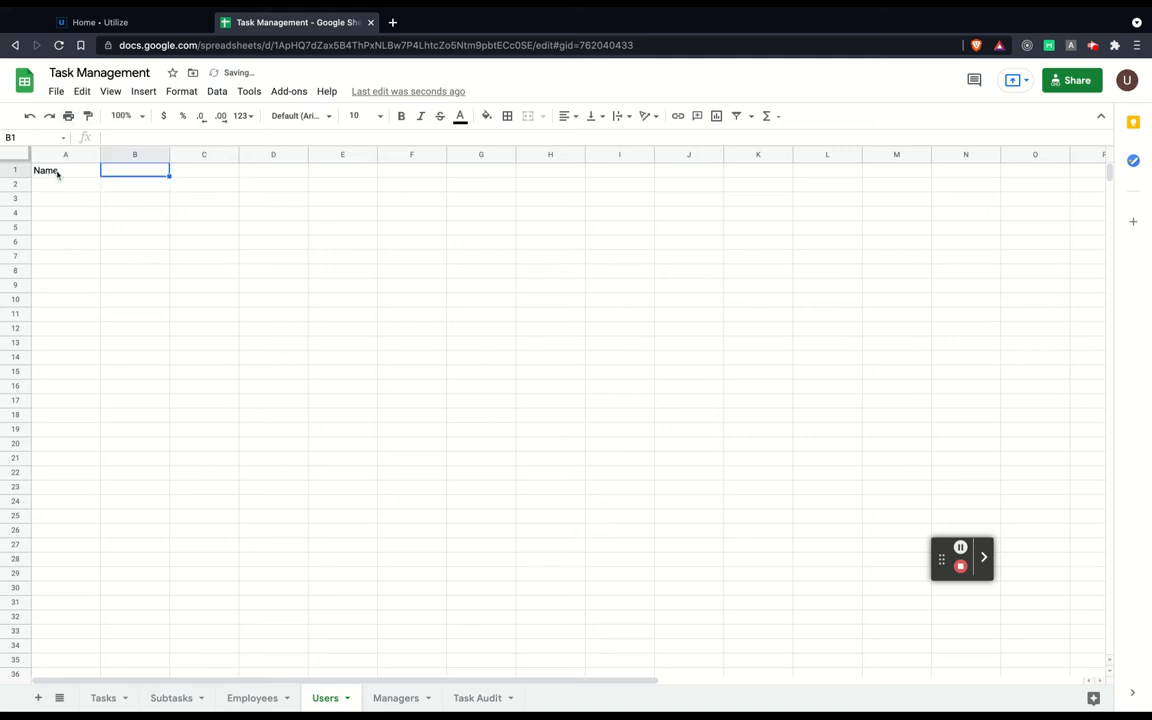
pyautogui.write('Email')
pyautogui.press('Tab')
pyautogui.write('Phon')
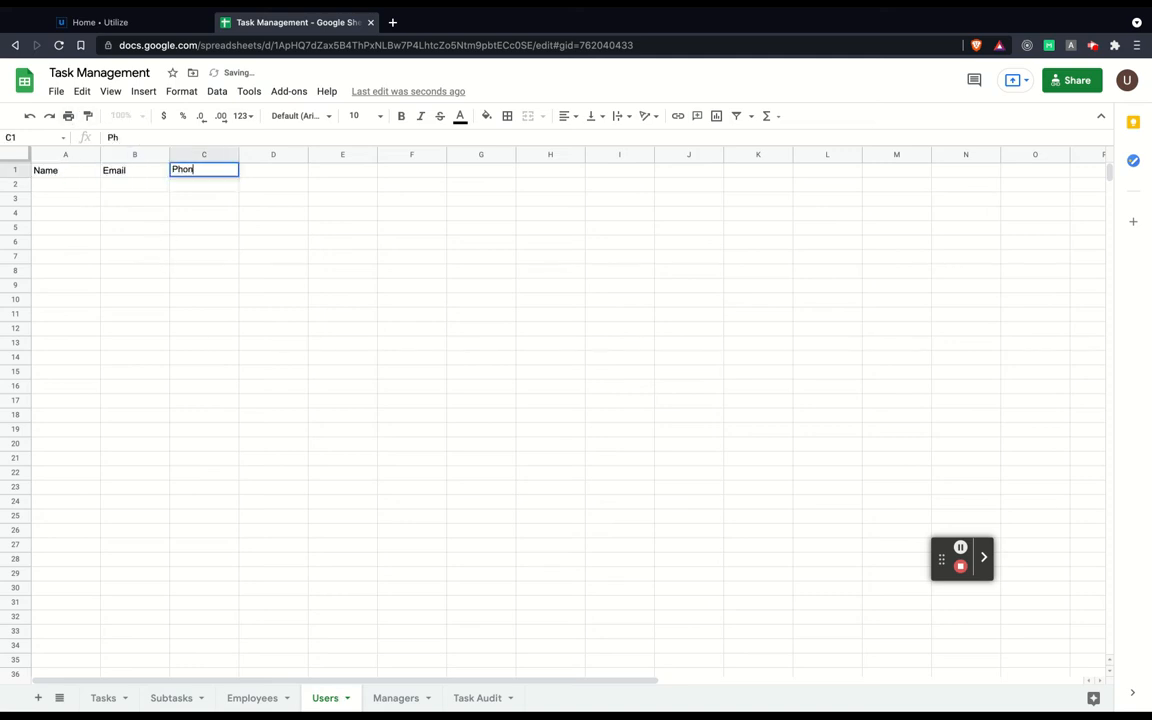
pyautogui.write('e number')
pyautogui.press('Return')
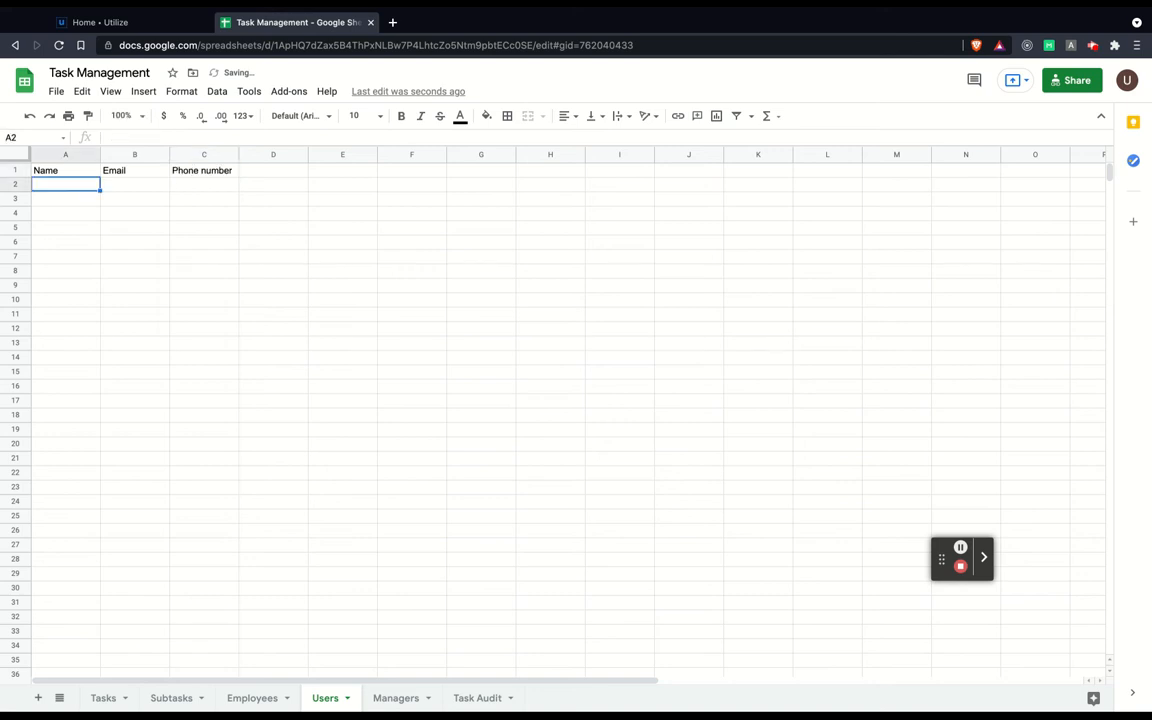
# Fill the first data row with a sample user's name, phone number and e-mail.
pyautogui.write('Jatin')
pyautogui.press('Tab')
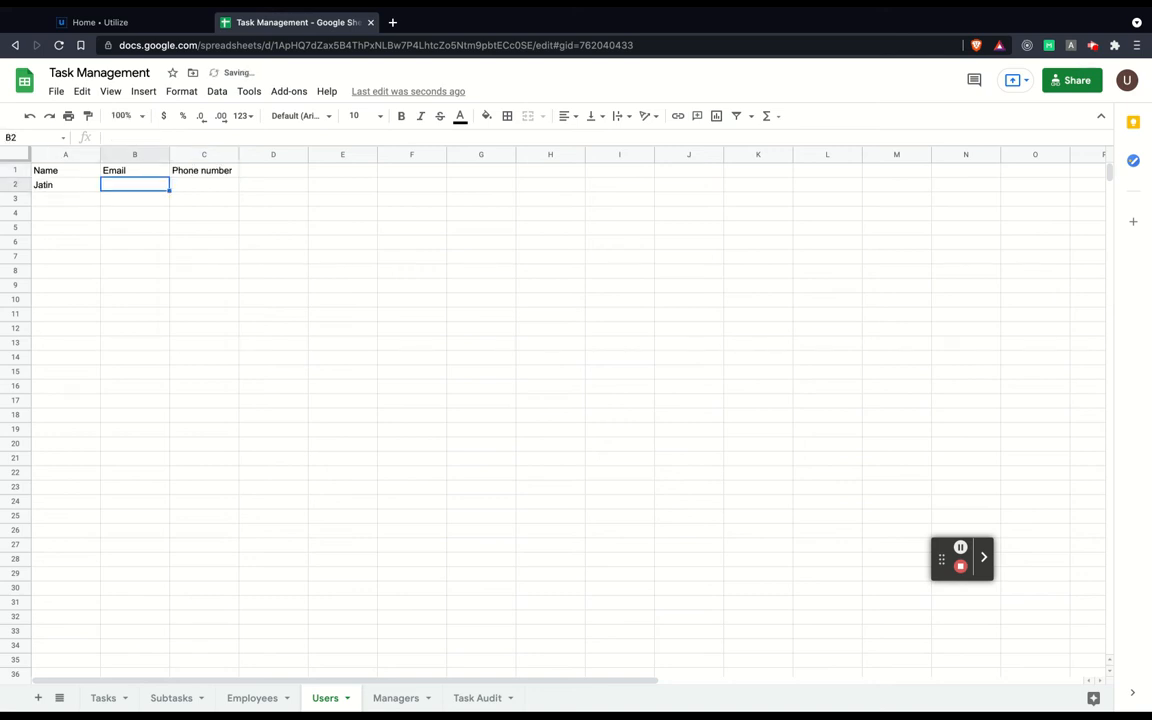
pyautogui.write('989899898')
pyautogui.press('Tab')
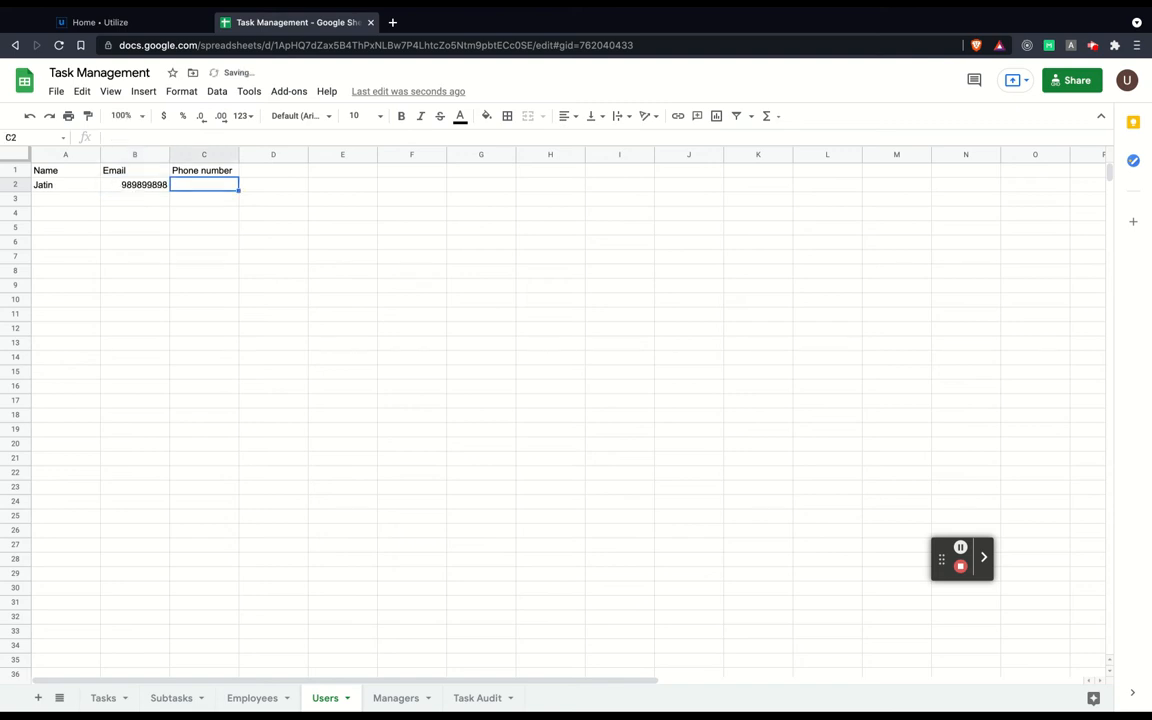
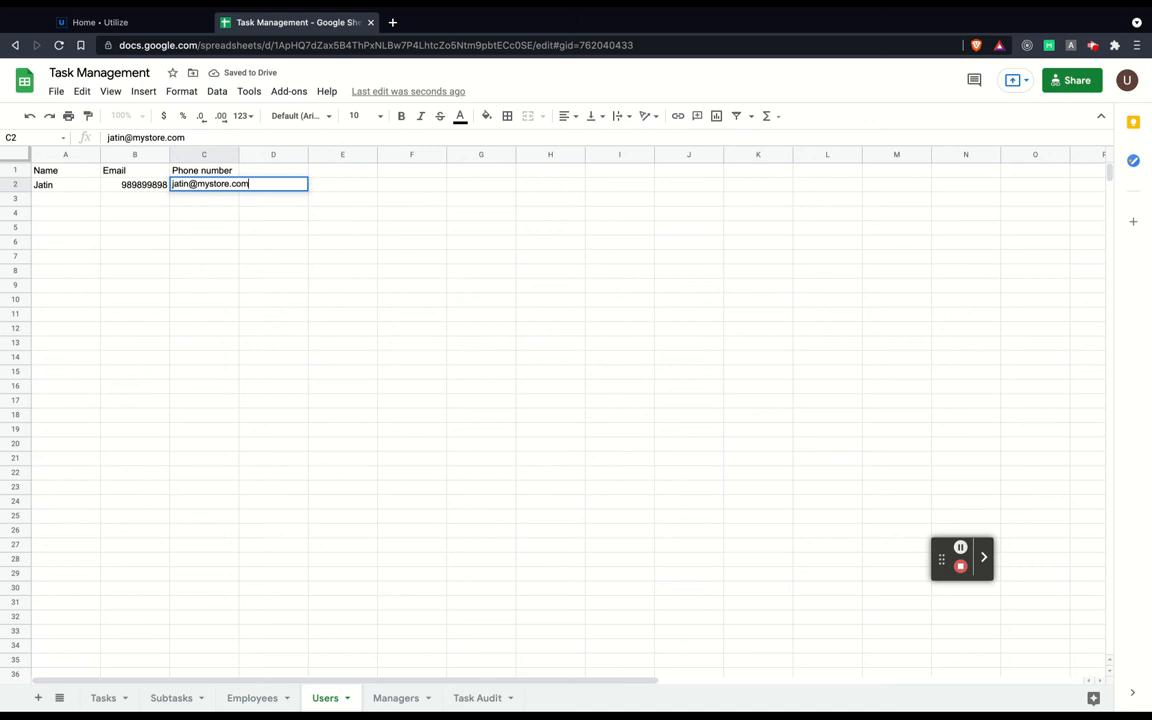
pyautogui.press('Return')
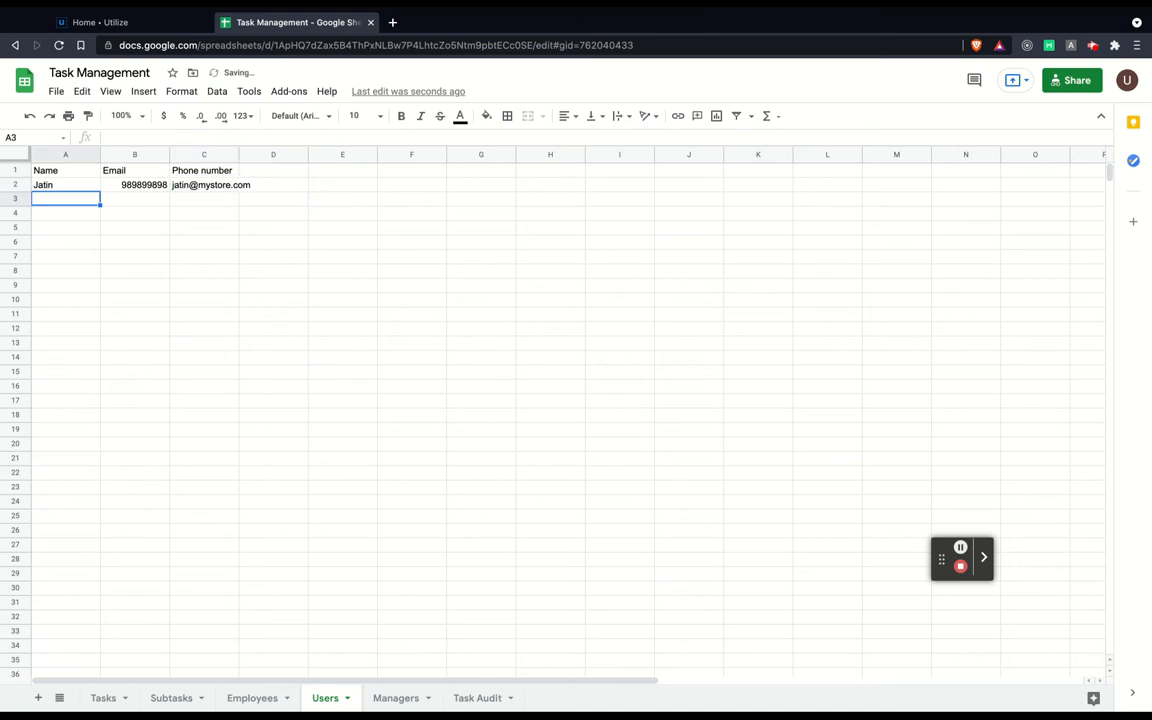
# Back in Utilize, reload the Task Management sheet and check the Users Sheet dropdown's sheet list.
pyautogui.click(104, 22)
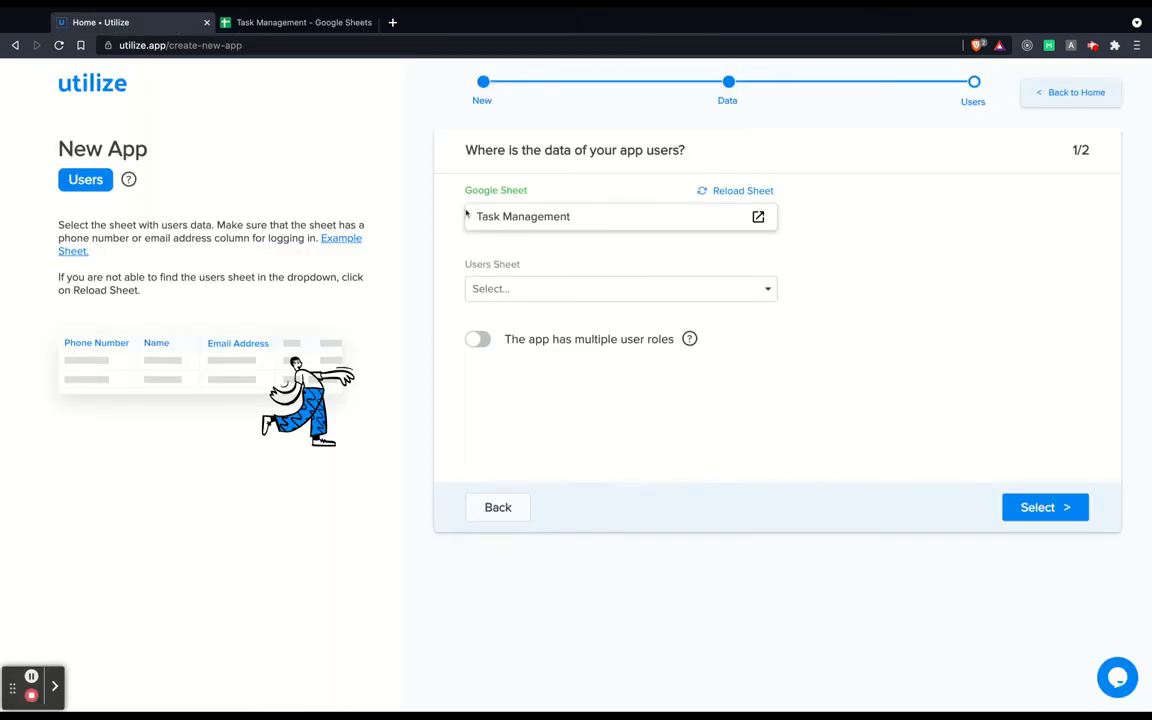
pyautogui.click(743, 192)
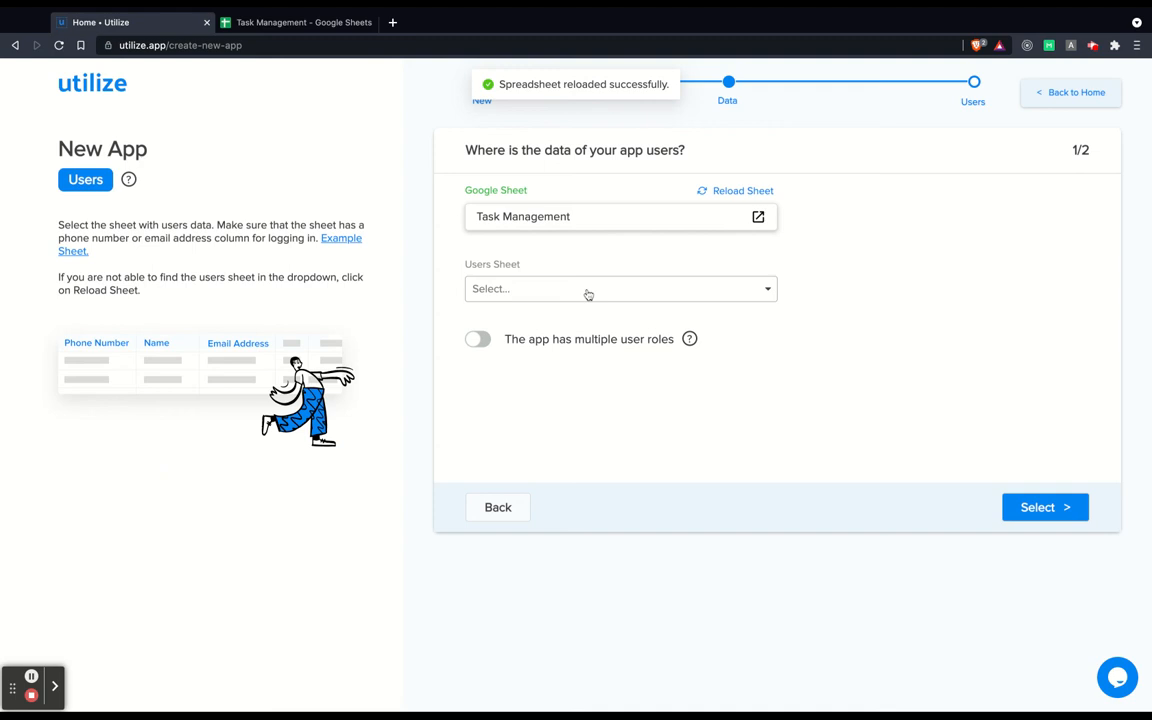
pyautogui.click(588, 290)
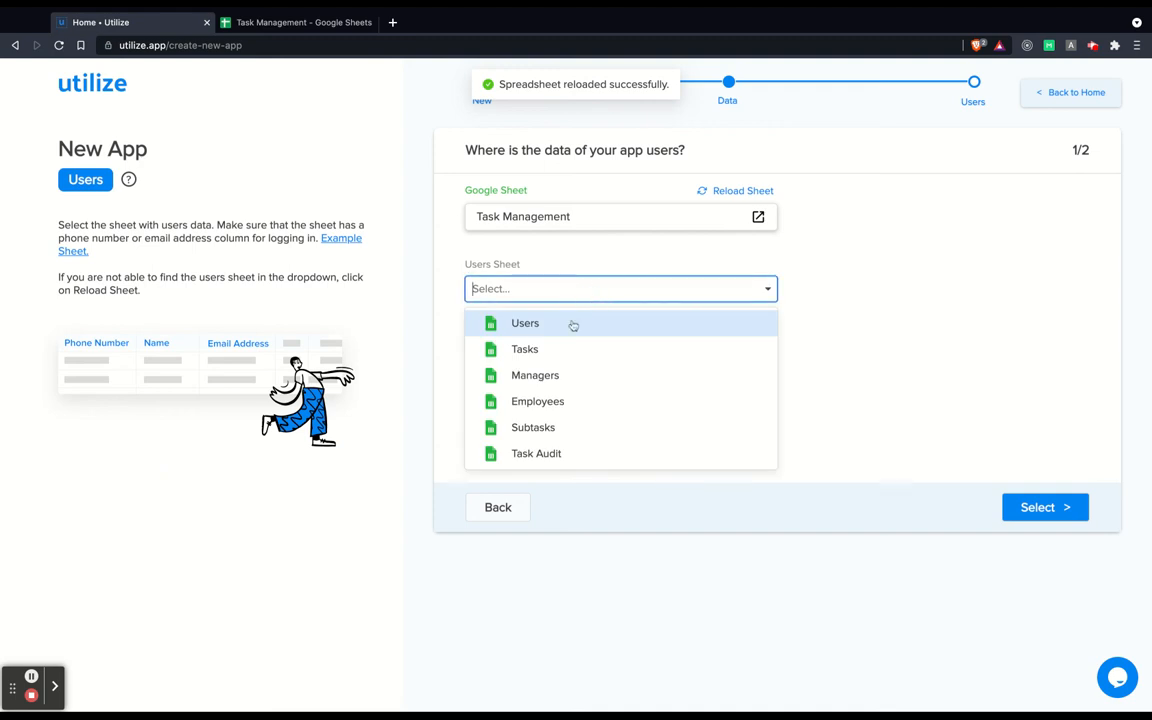
pyautogui.click(563, 259)
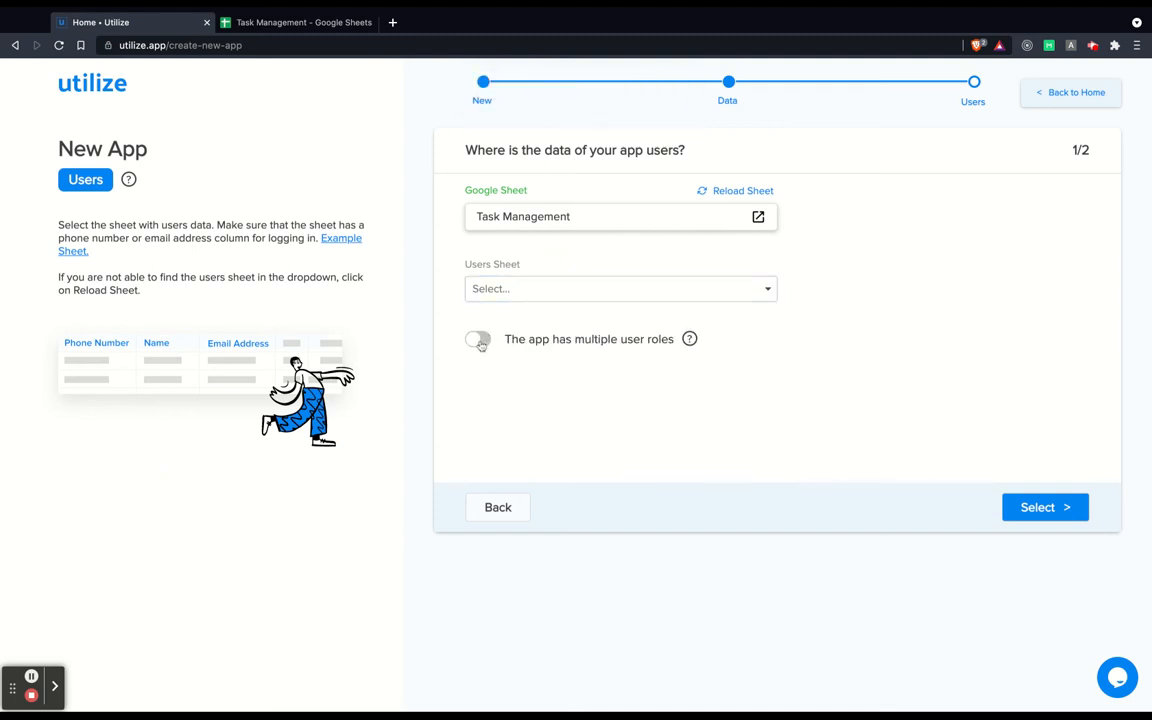
pyautogui.click(266, 25)
# Enable multiple user roles and add two roles named Managers and Employees.
pyautogui.click(480, 341)
pyautogui.click(553, 339)
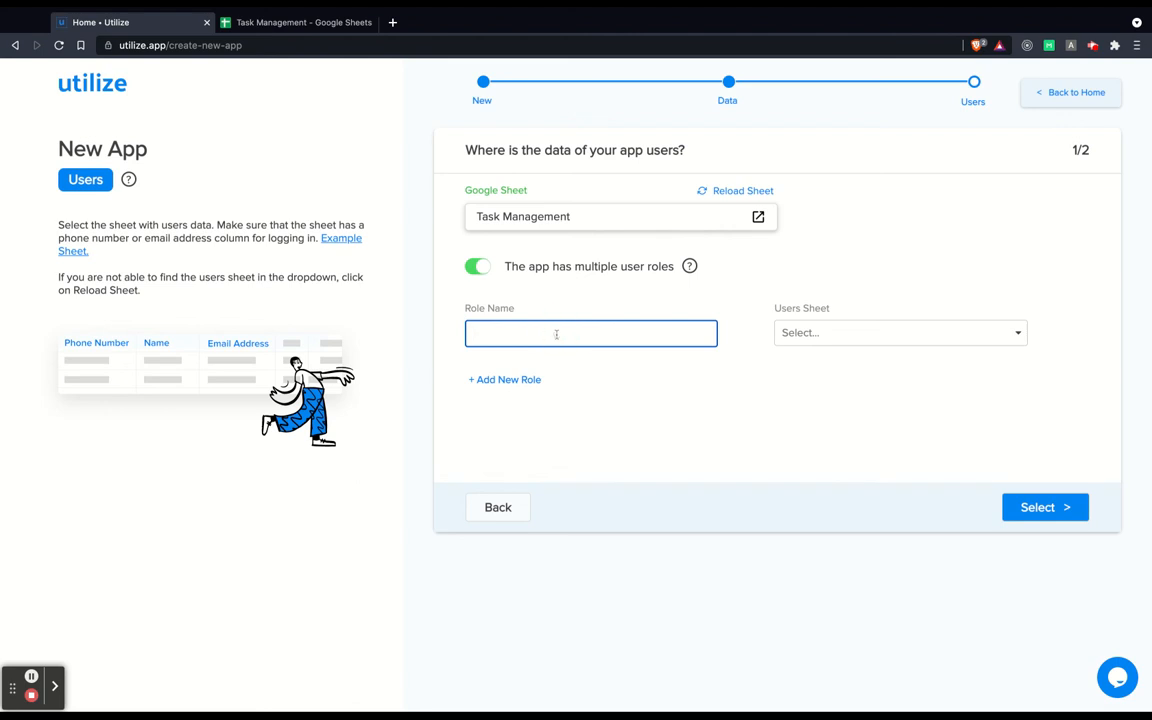
pyautogui.write('Managers')
pyautogui.click(510, 379)
pyautogui.click(508, 386)
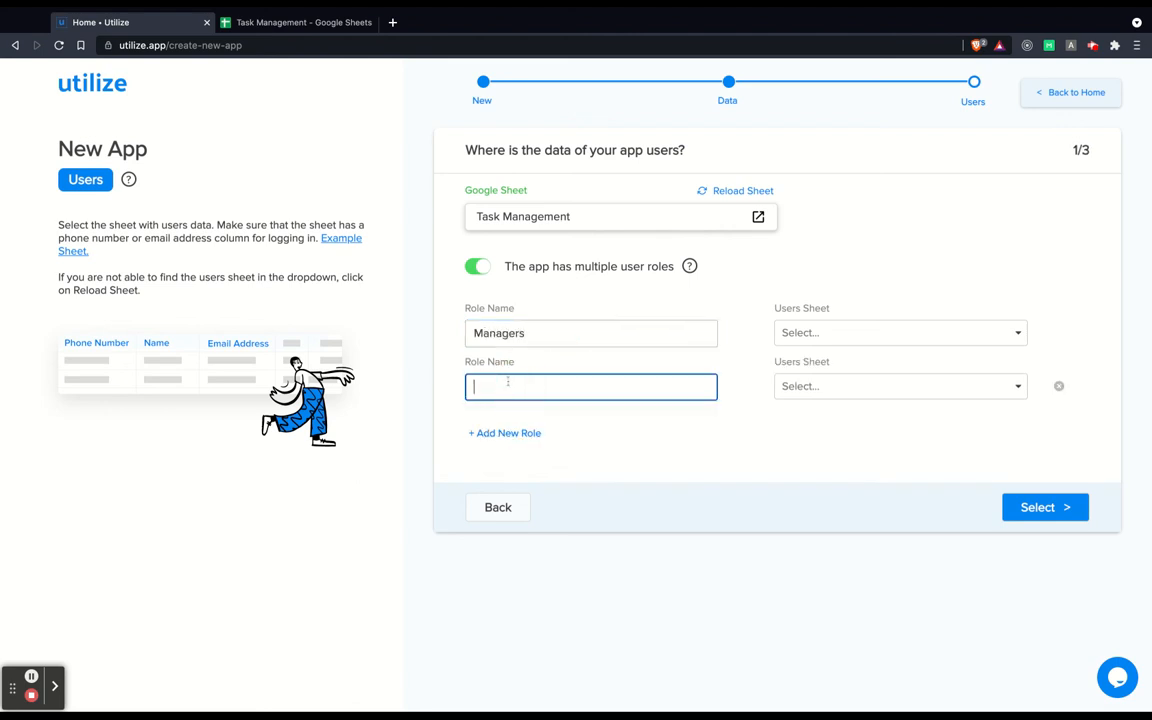
pyautogui.write('Employees')
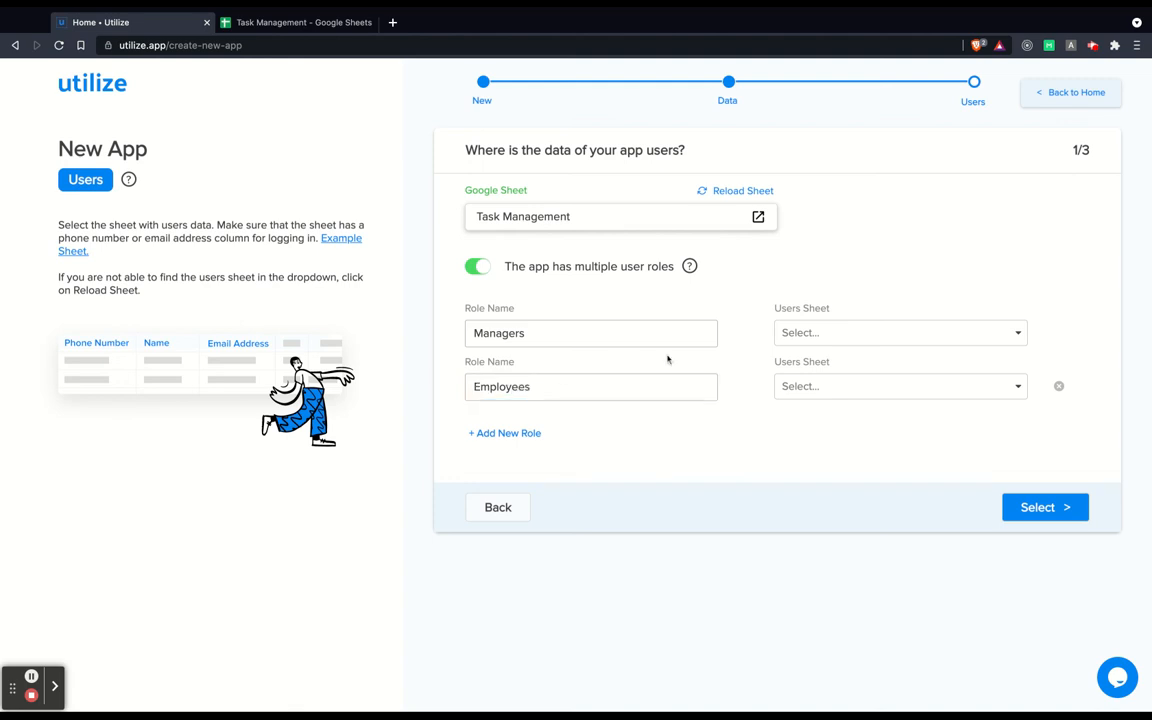
# Link the Managers and Employees sheets to their matching roles and confirm.
pyautogui.click(828, 334)
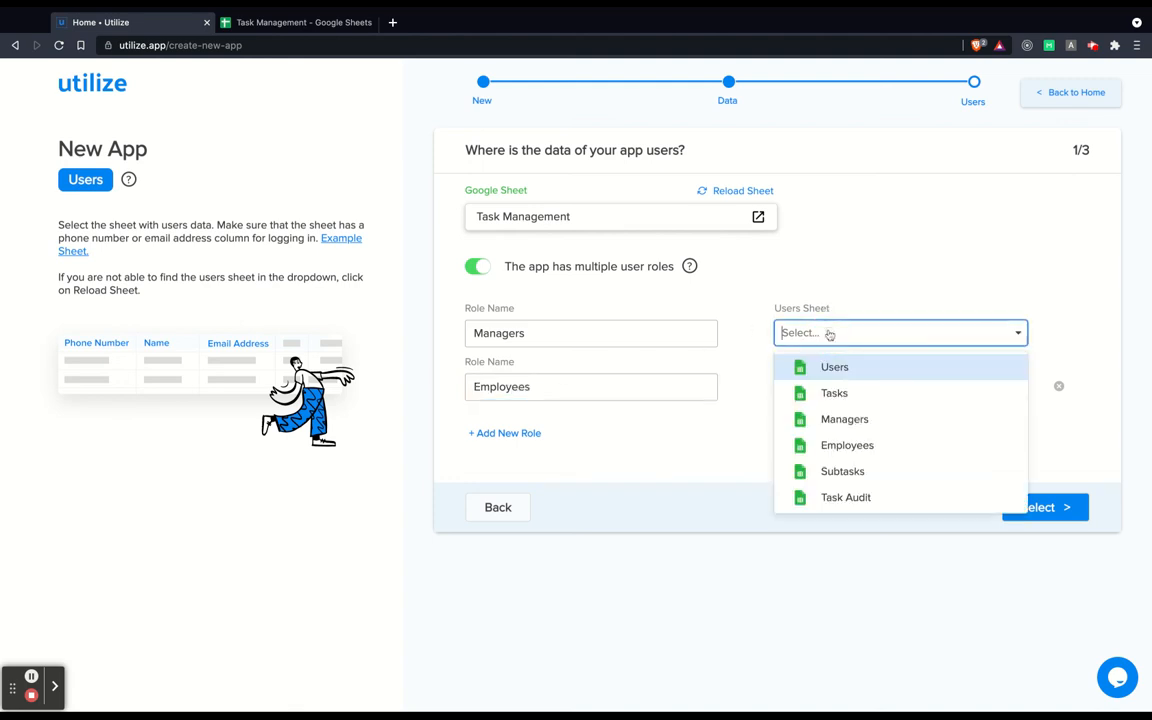
pyautogui.click(854, 429)
pyautogui.click(850, 392)
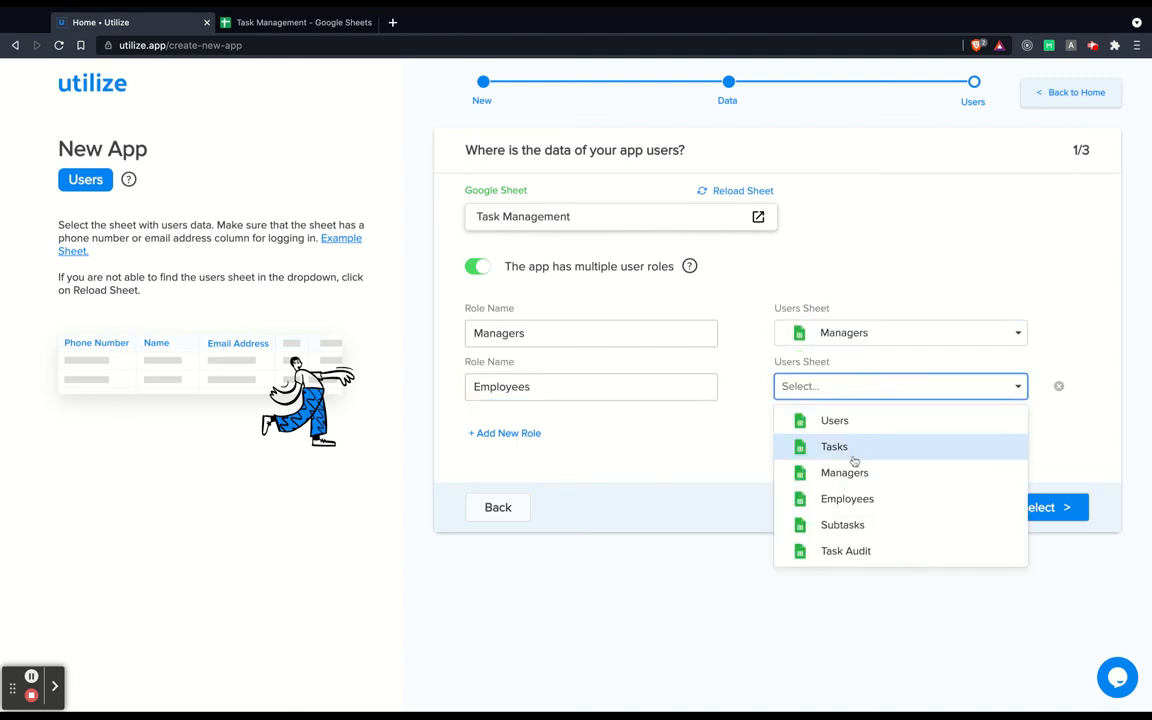
pyautogui.click(850, 498)
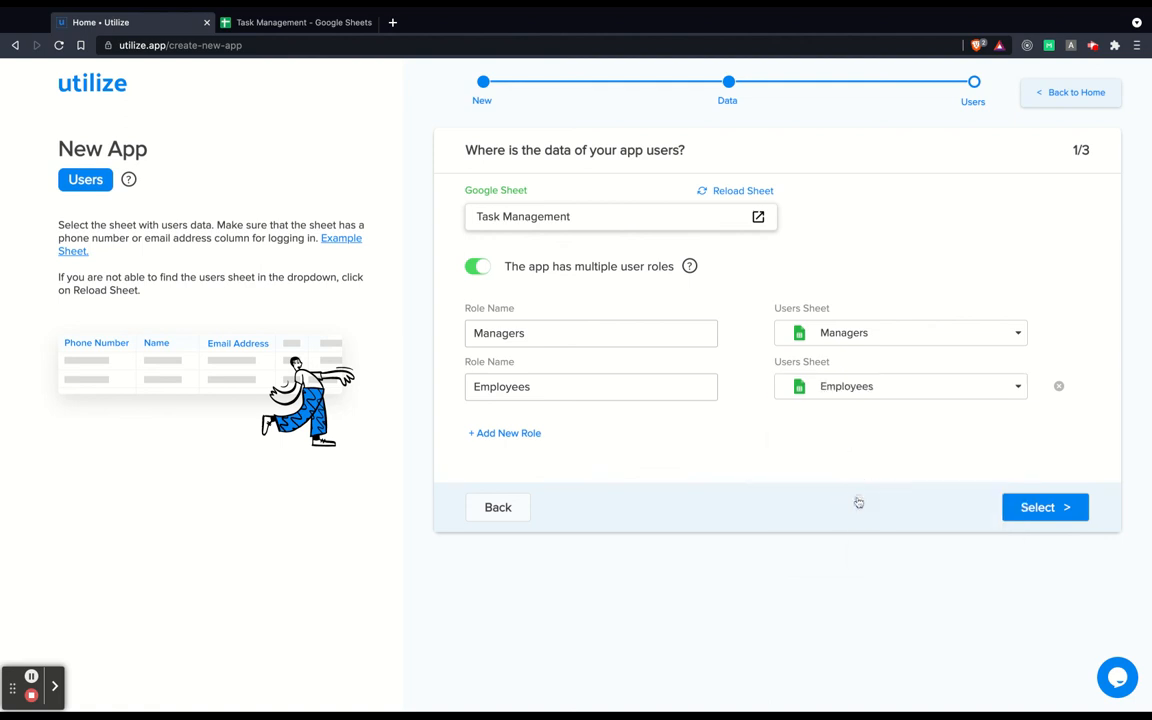
pyautogui.click(1039, 510)
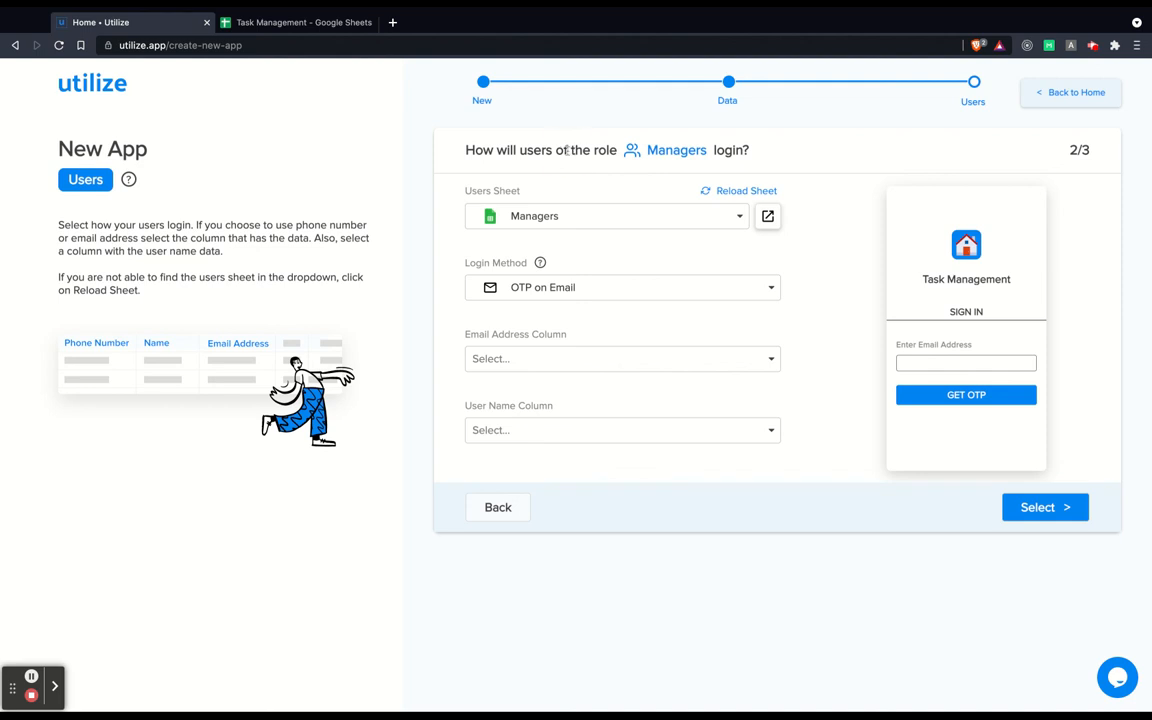
# Give Managers OTP on Email login using the Email address column and Name user name column.
pyautogui.moveTo(567, 150); pyautogui.dragTo(770, 152)
pyautogui.click(770, 152)
pyautogui.click(540, 288)
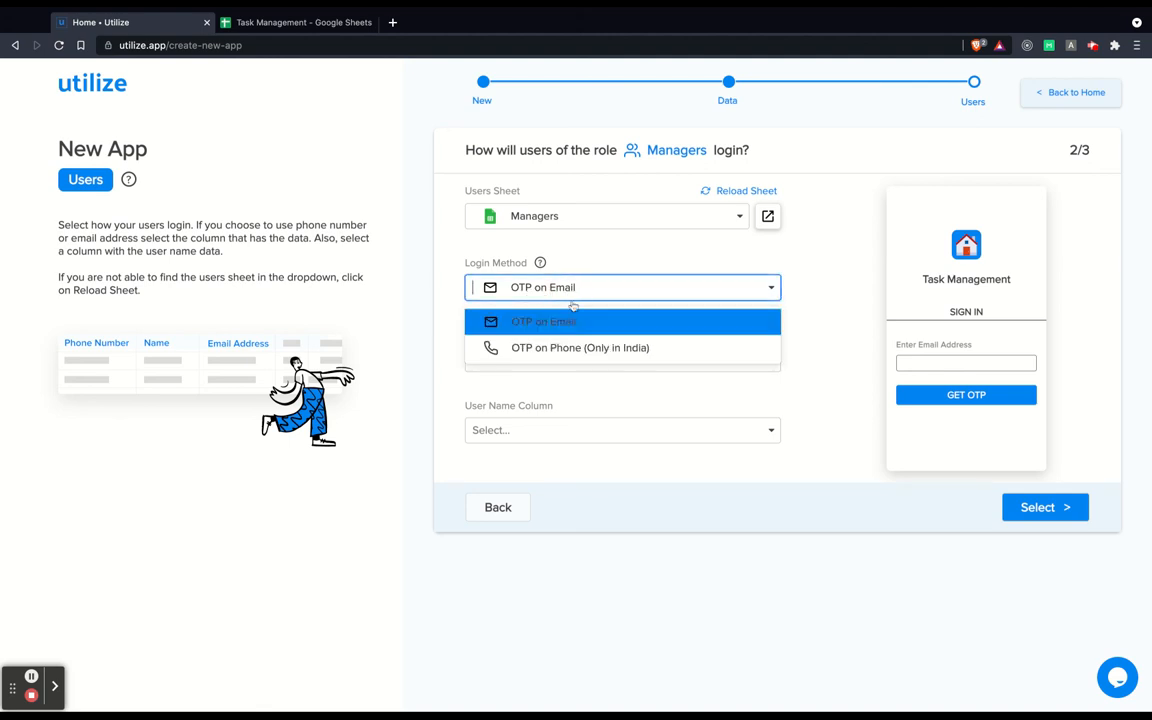
pyautogui.click(808, 330)
pyautogui.click(558, 362)
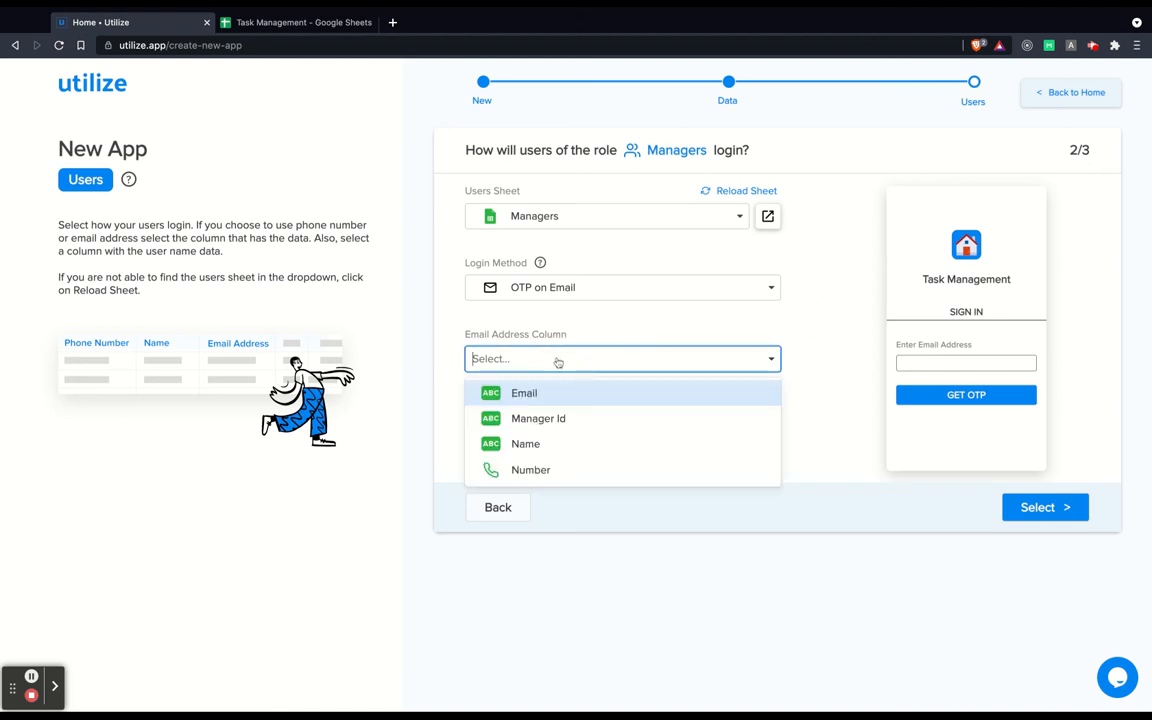
pyautogui.click(527, 392)
pyautogui.click(540, 431)
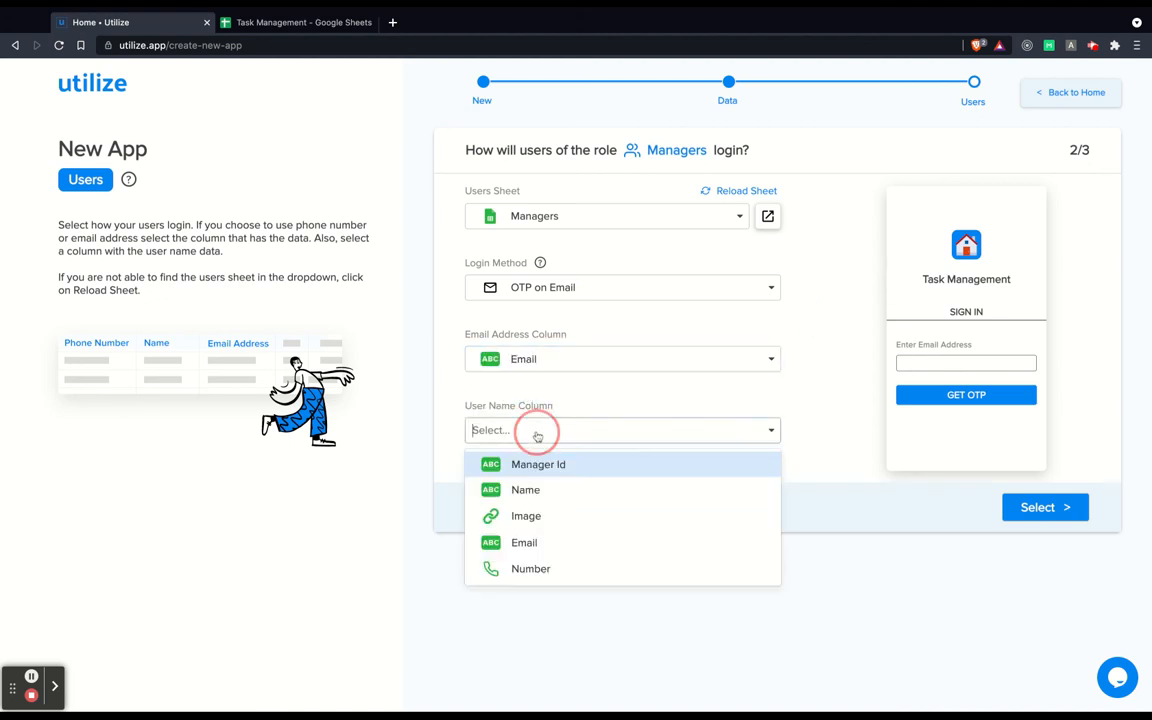
pyautogui.click(535, 491)
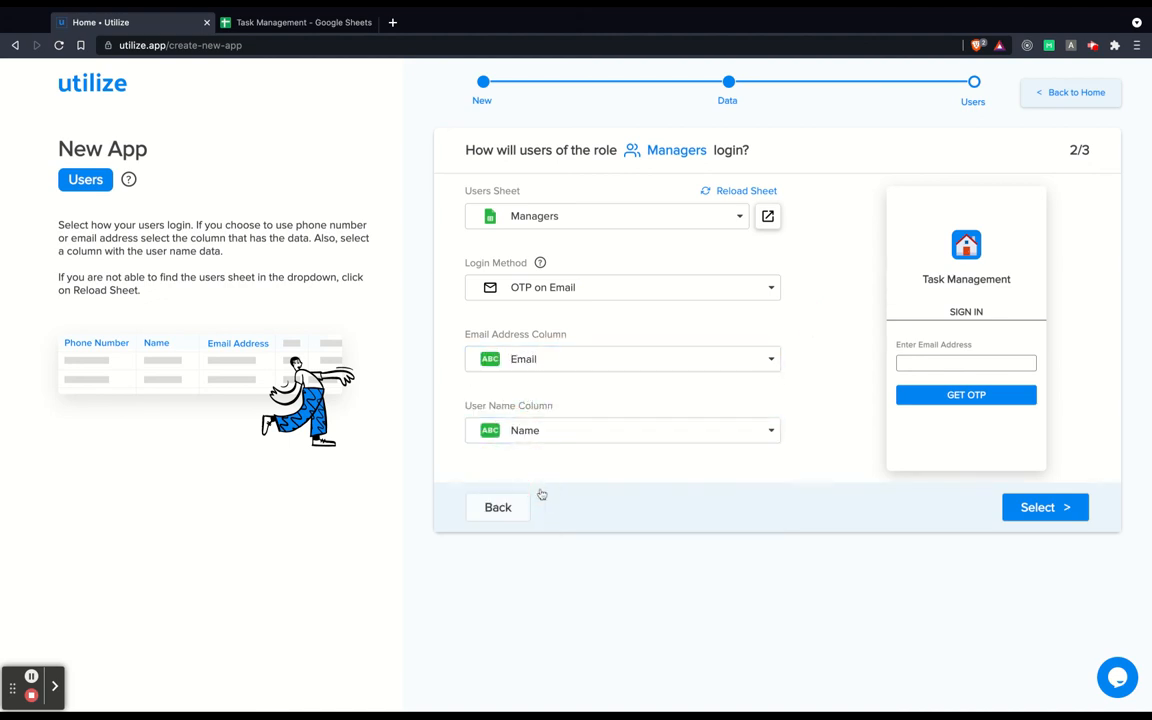
pyautogui.click(1042, 517)
pyautogui.moveTo(576, 150); pyautogui.dragTo(760, 149)
# Use the Email column for Employees' login and the Name column for their user names, creating both apps.
pyautogui.click(761, 150)
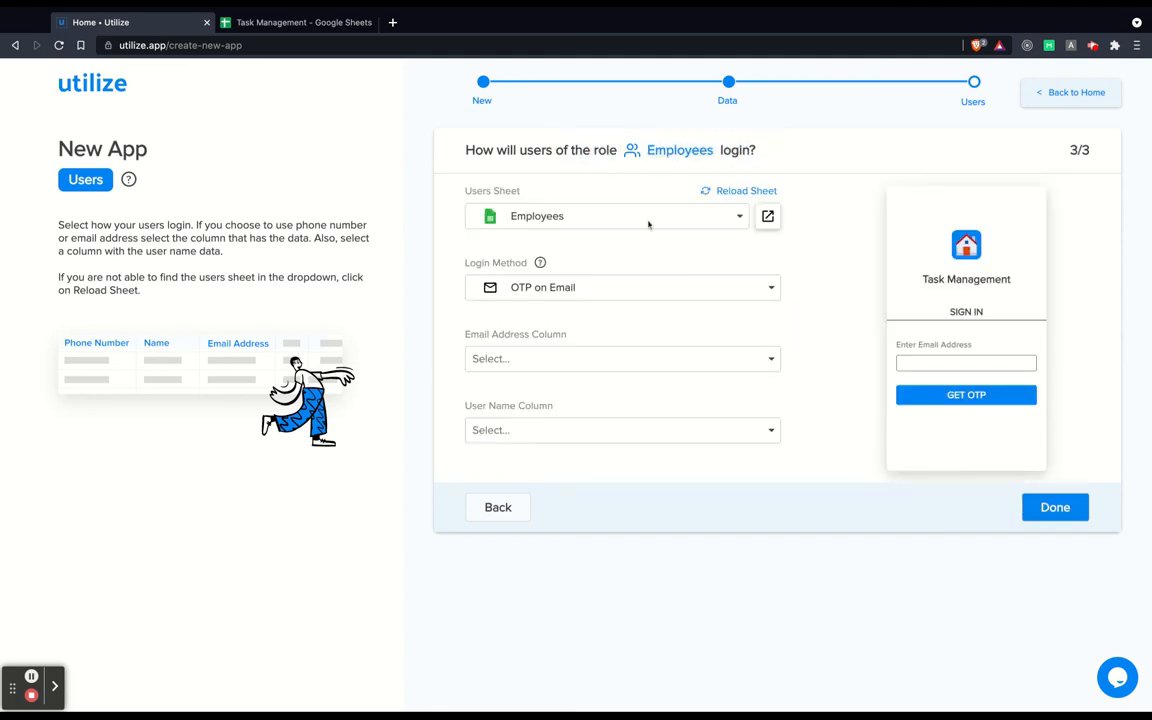
pyautogui.click(515, 358)
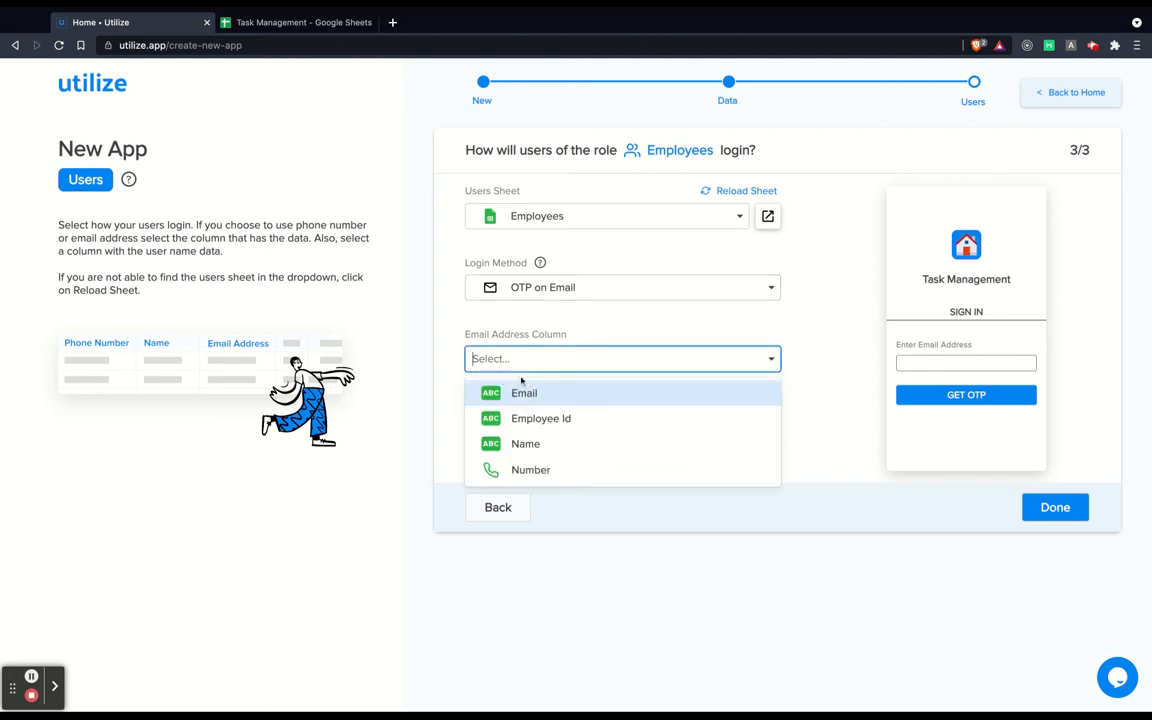
pyautogui.click(530, 391)
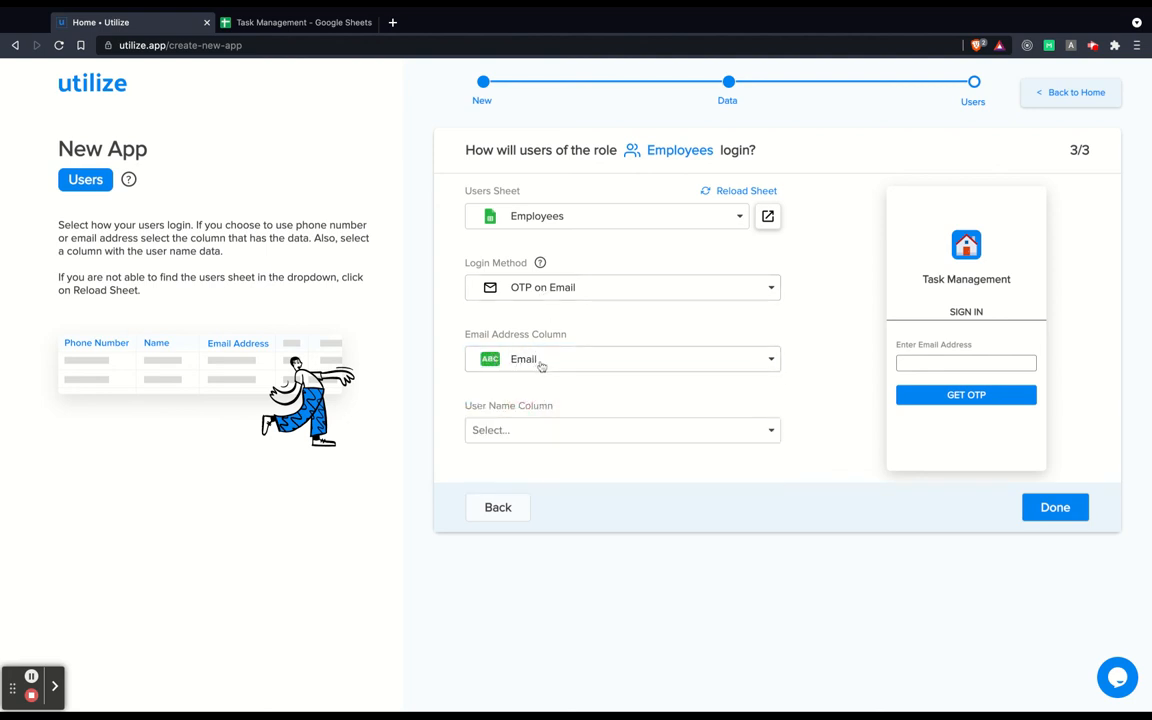
pyautogui.click(527, 431)
pyautogui.click(537, 488)
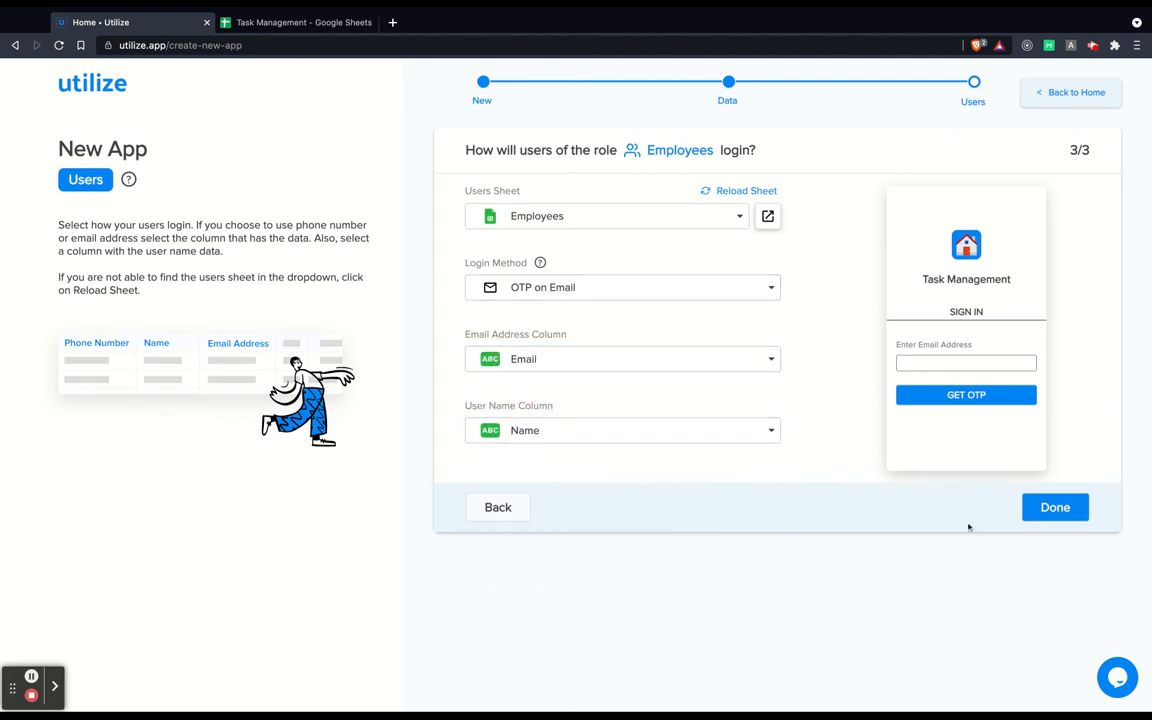
pyautogui.click(1056, 508)
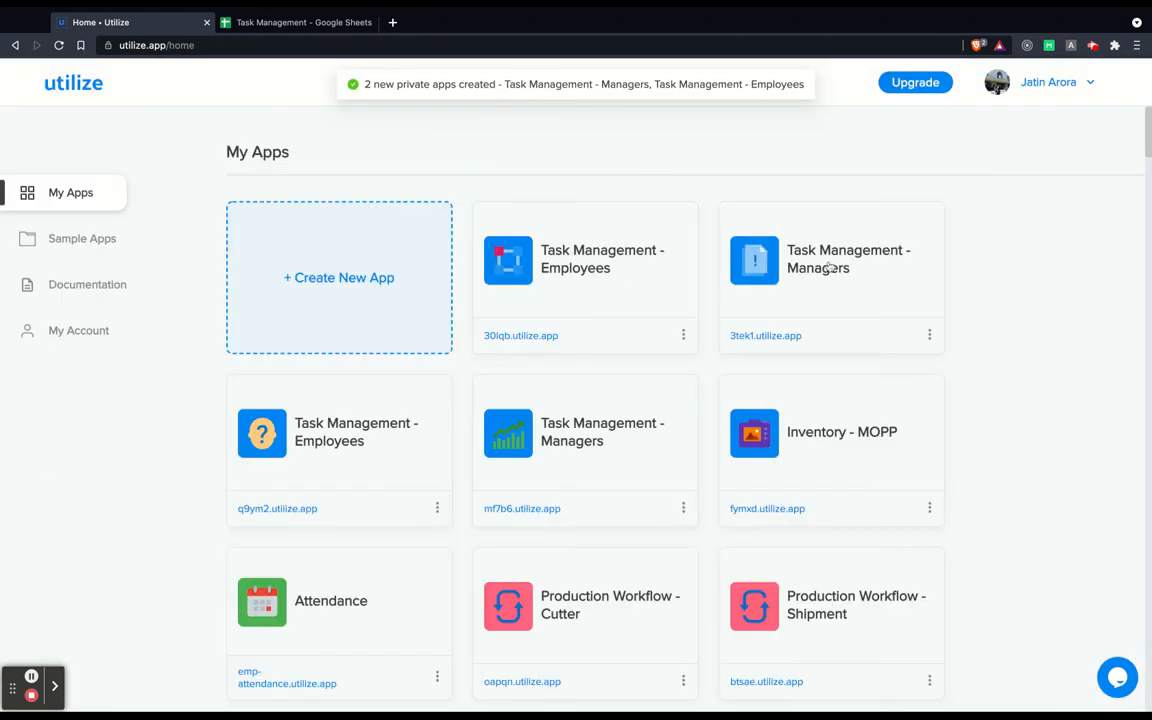
# Open the Task Management - Managers app in the builder, skip the guide, and publish it.
pyautogui.click(840, 264)
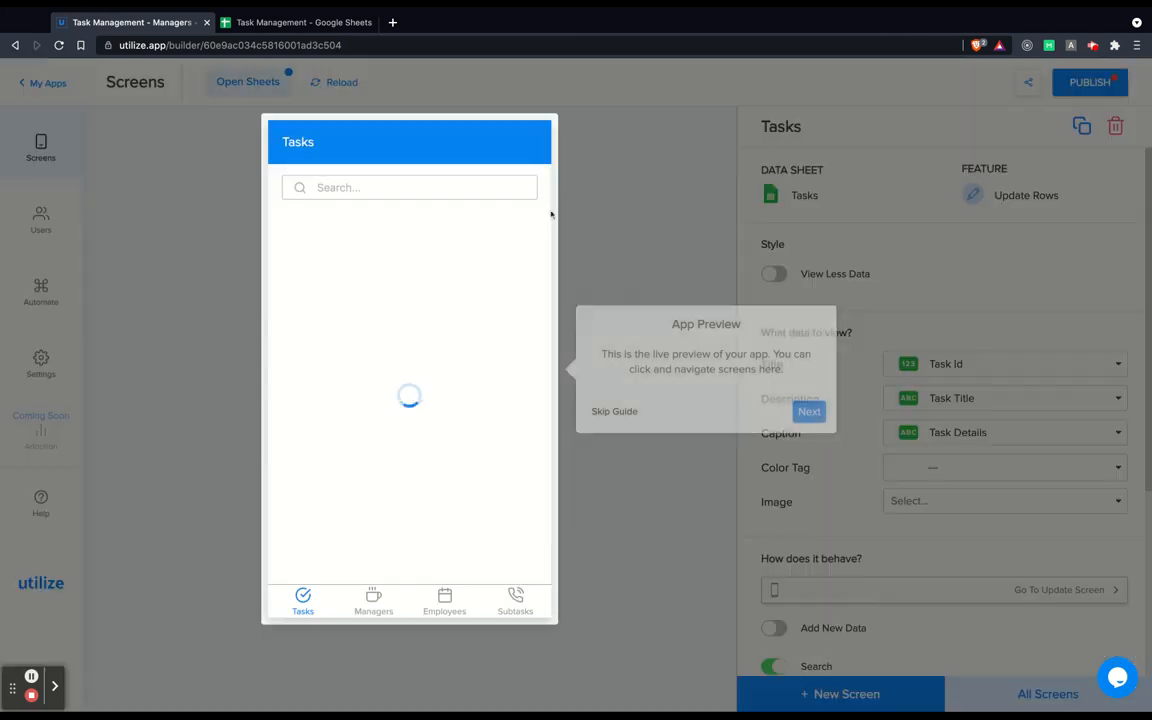
pyautogui.click(614, 411)
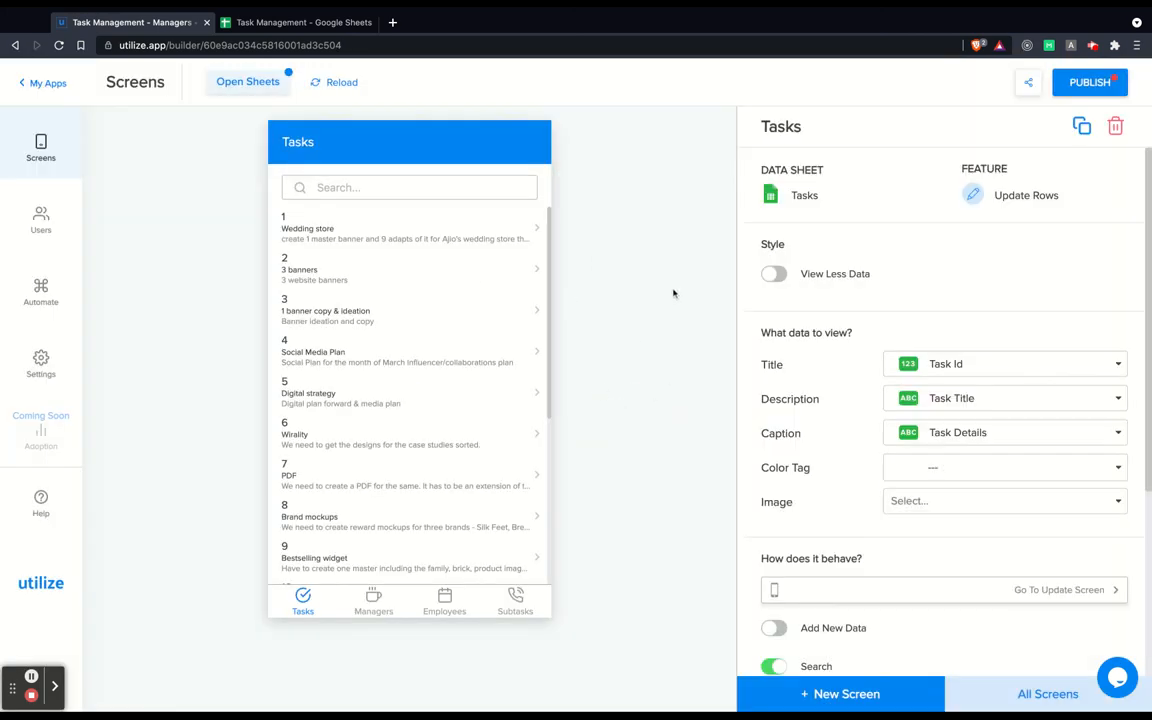
pyautogui.click(1090, 82)
pyautogui.click(628, 428)
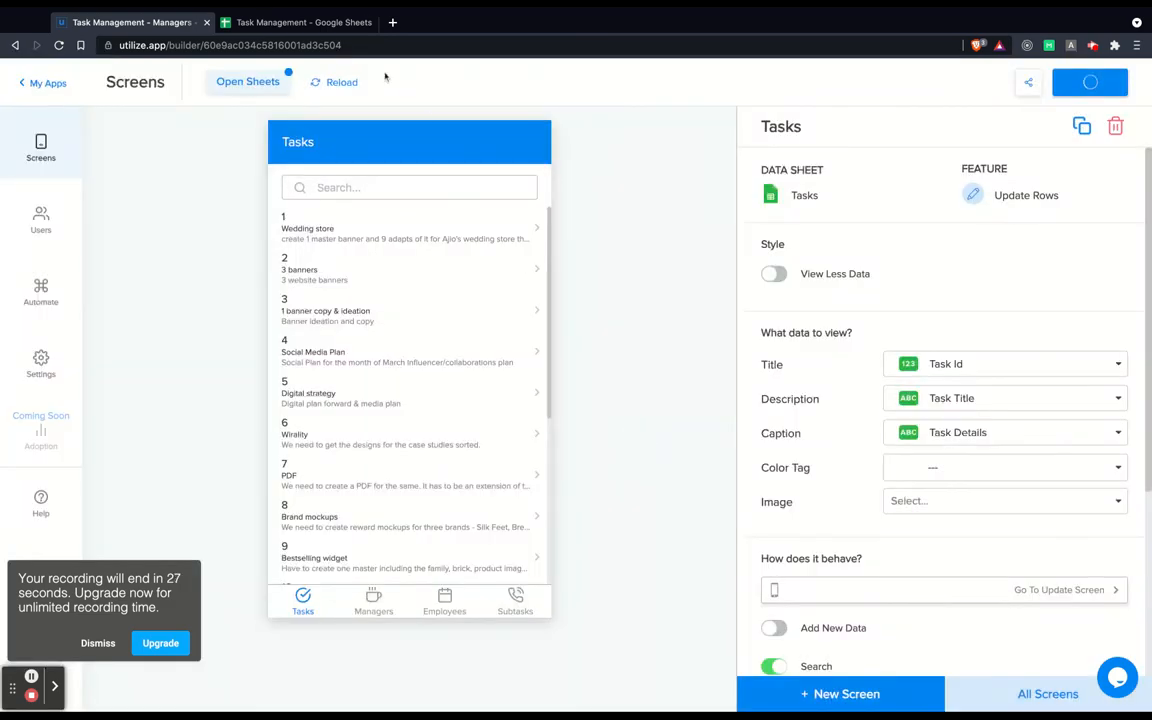
# Load the copied Managers live app link in a new browser tab.
pyautogui.click(392, 22)
pyautogui.hotkey('ctrl', 'v')
pyautogui.press('Return')
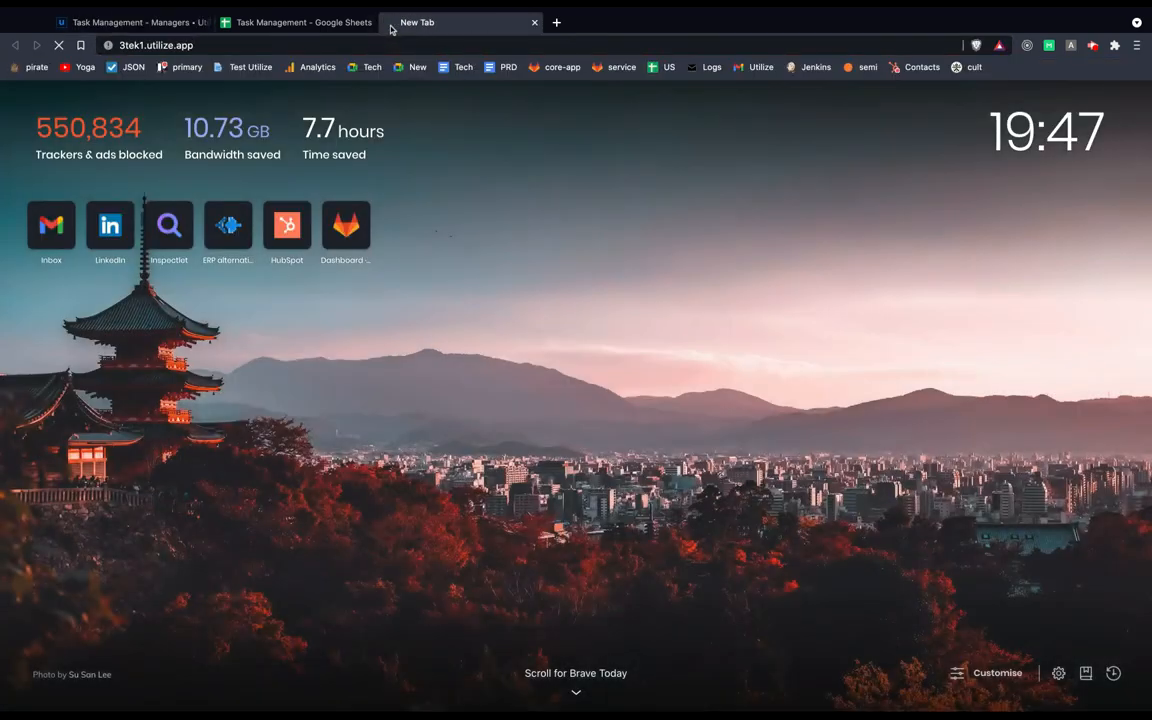